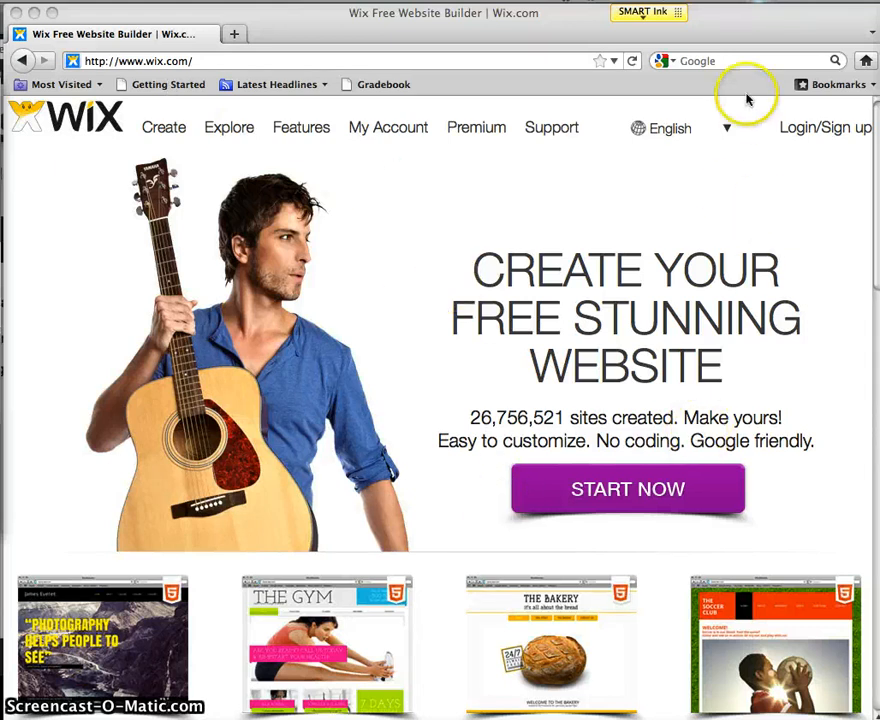
Step: Open the Wix login form and switch to creating a new account
left_click(822, 128)
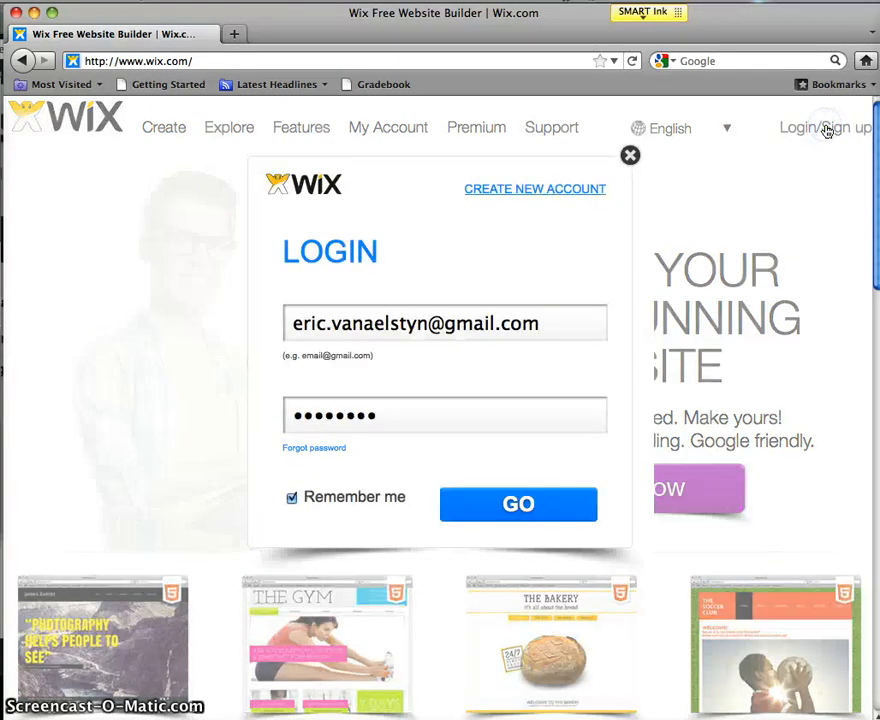
left_click(485, 261)
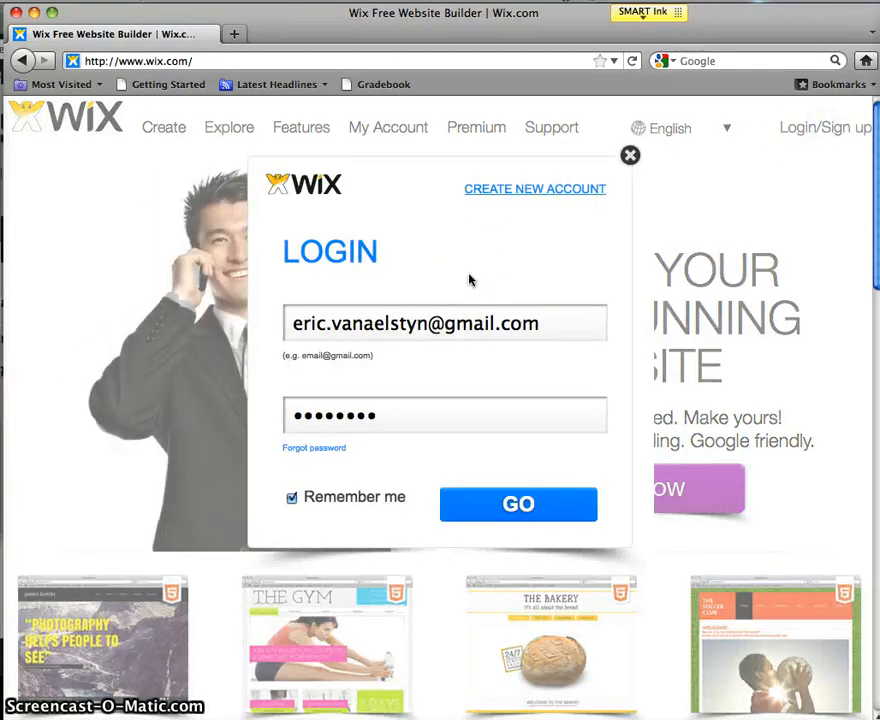
left_click(410, 204)
left_click(407, 368)
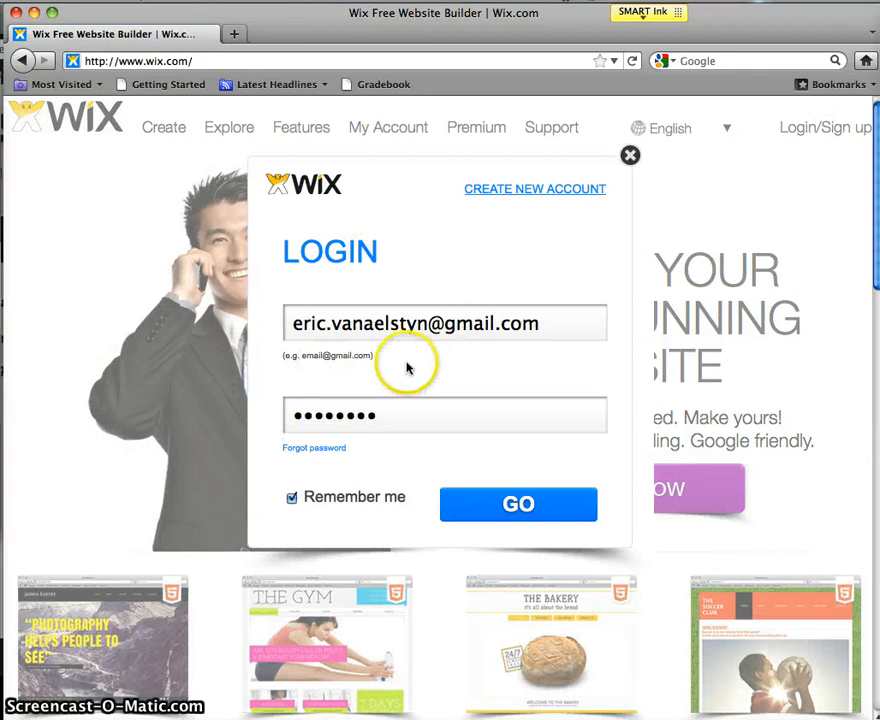
left_click(545, 192)
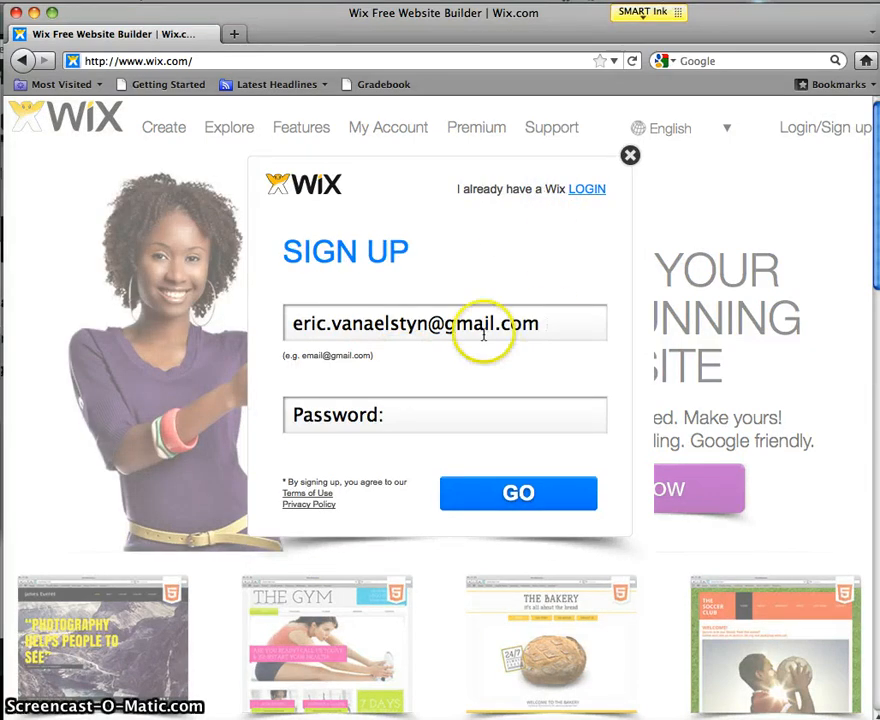
Step: Replace the prefilled e-mail with a new address, enter a password, and submit the sign-up
left_click_drag(552, 335, 248, 342)
key("BackSpace")
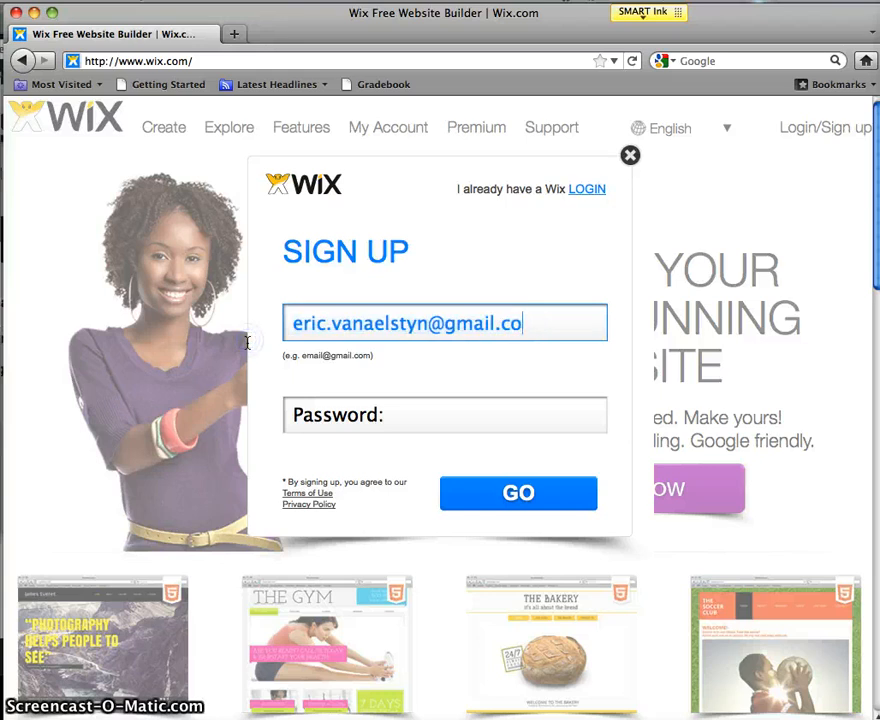
key("super+a")
key("BackSpace")
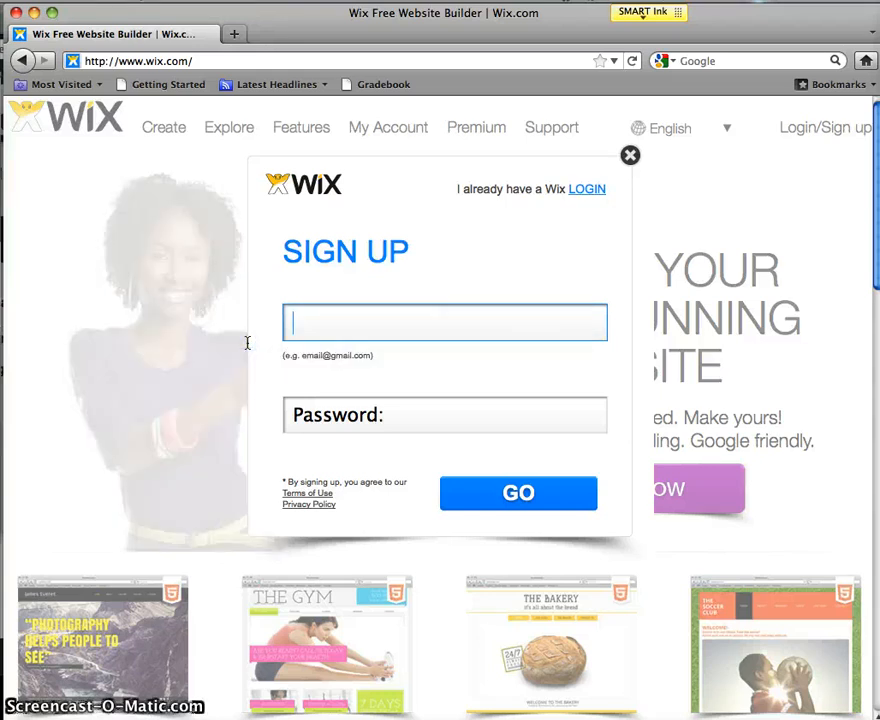
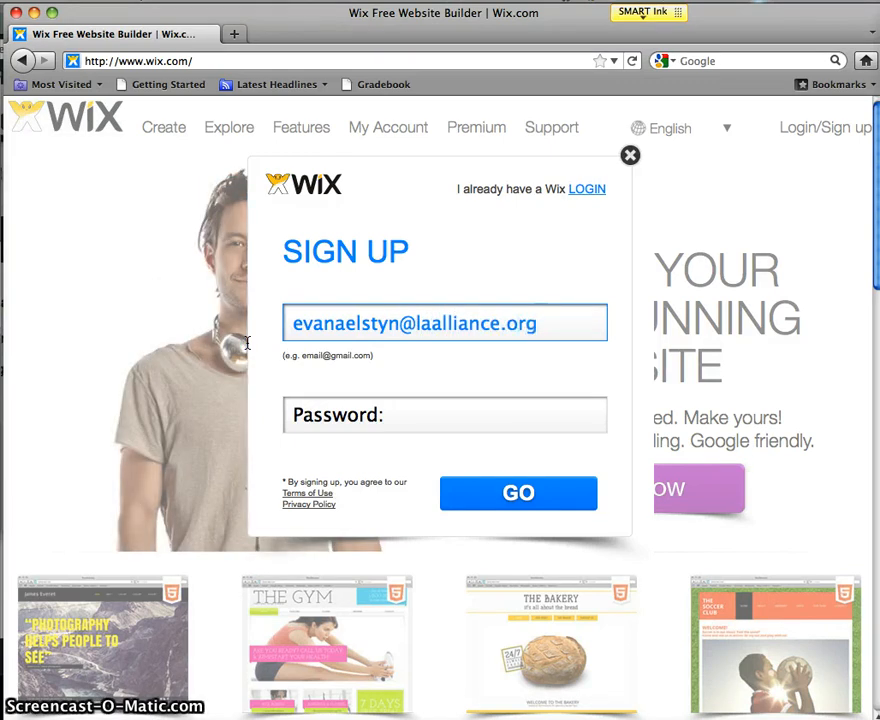
key("Tab")
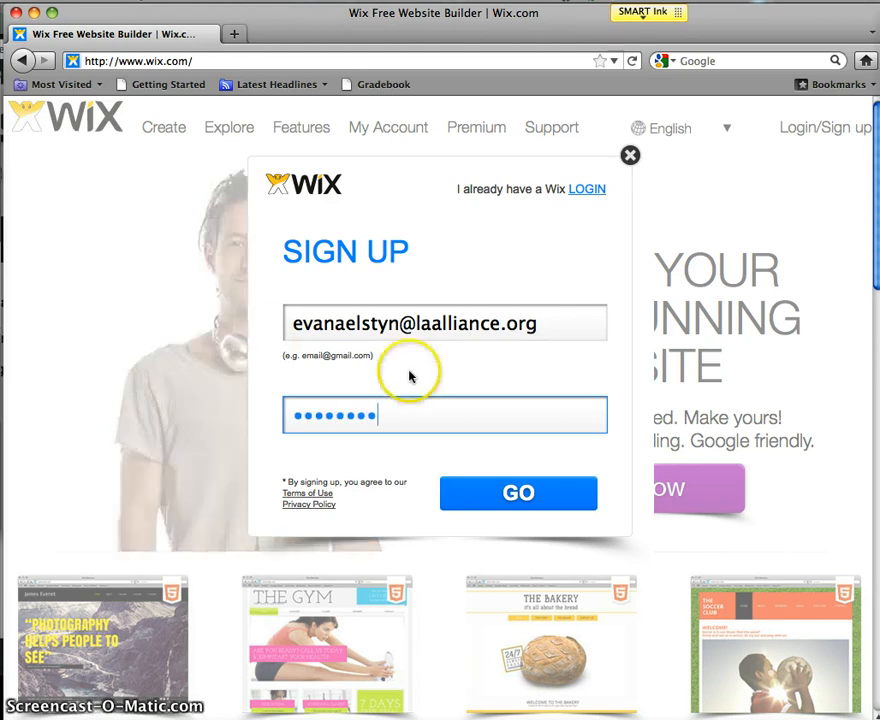
left_click(515, 510)
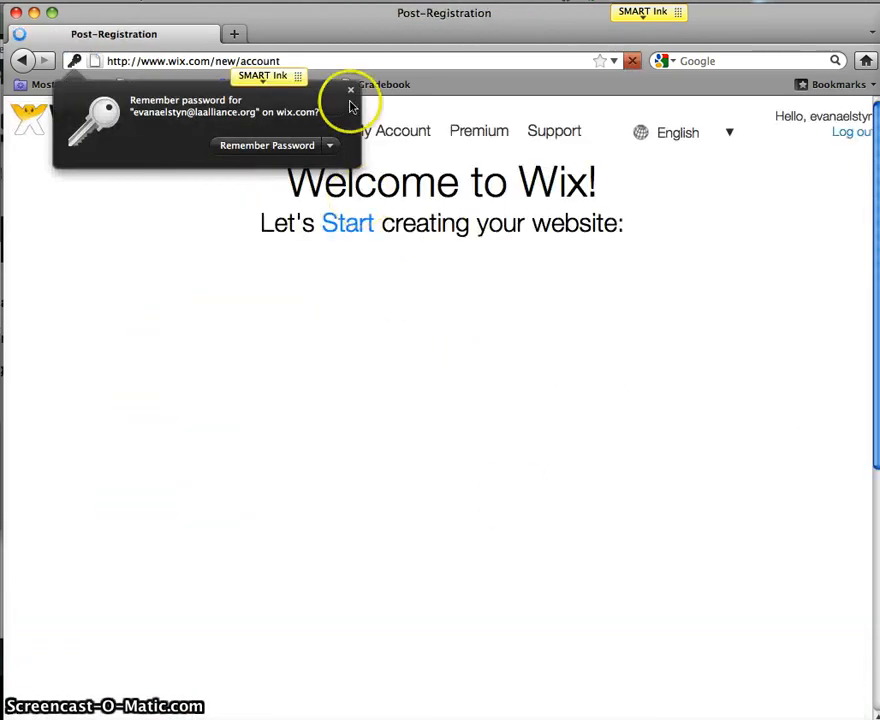
Step: Dismiss the save-password prompt, pick Design then Other as the site type, and continue
left_click(290, 148)
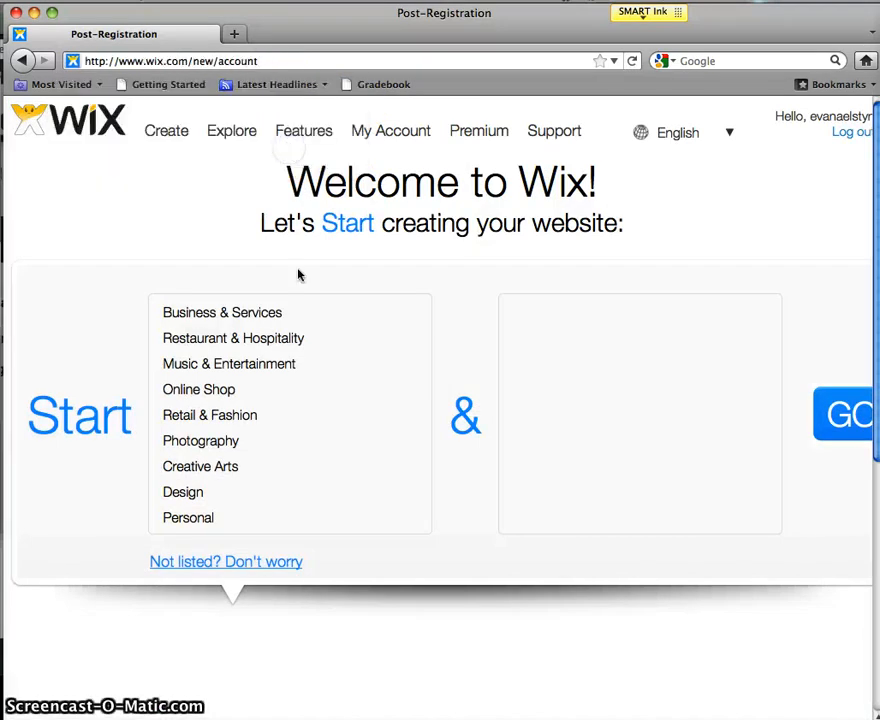
left_click(426, 367)
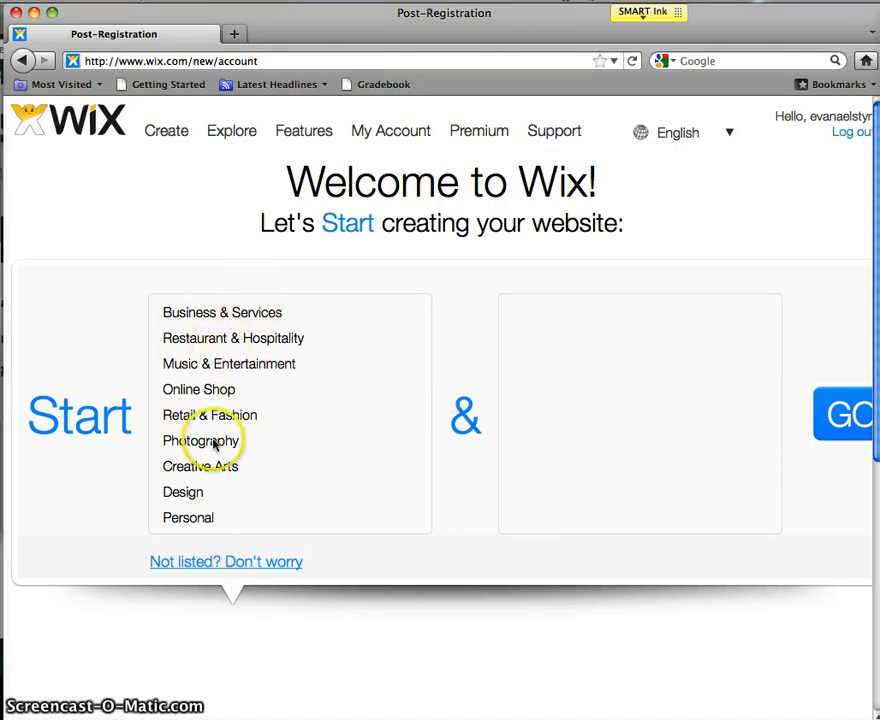
left_click(192, 499)
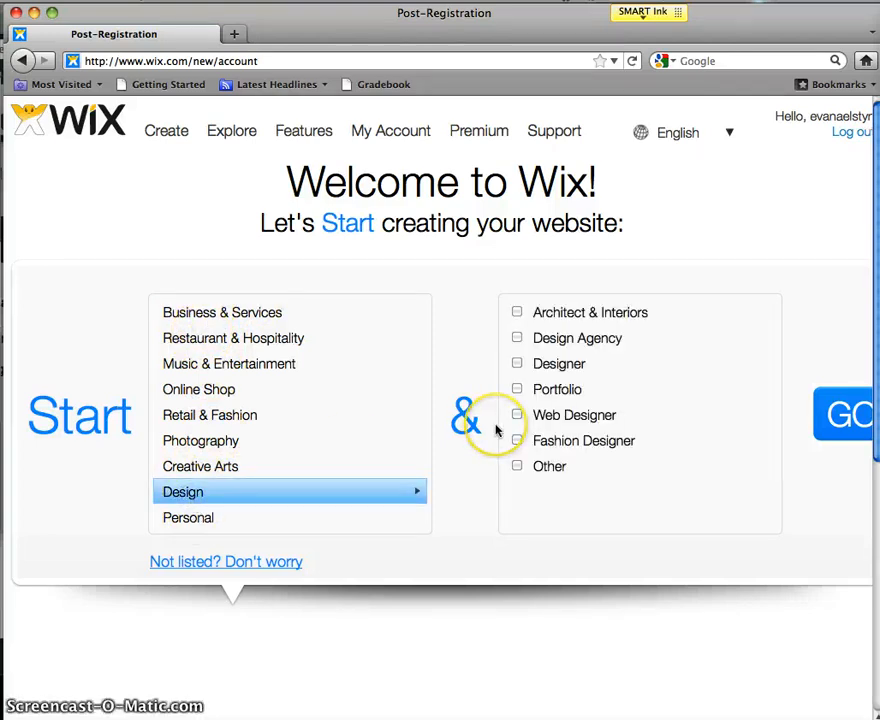
left_click(521, 469)
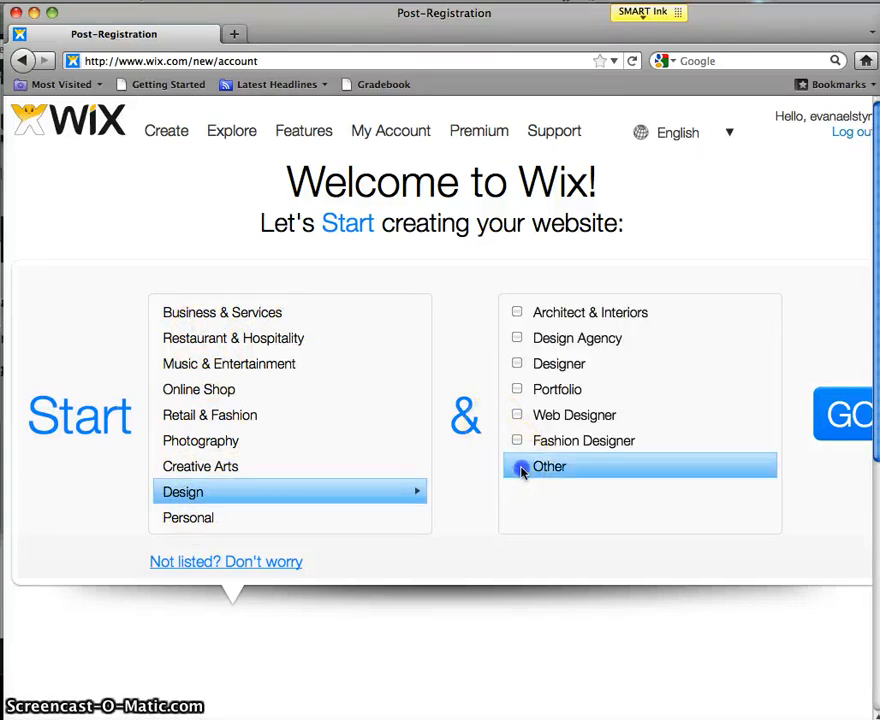
left_click(828, 415)
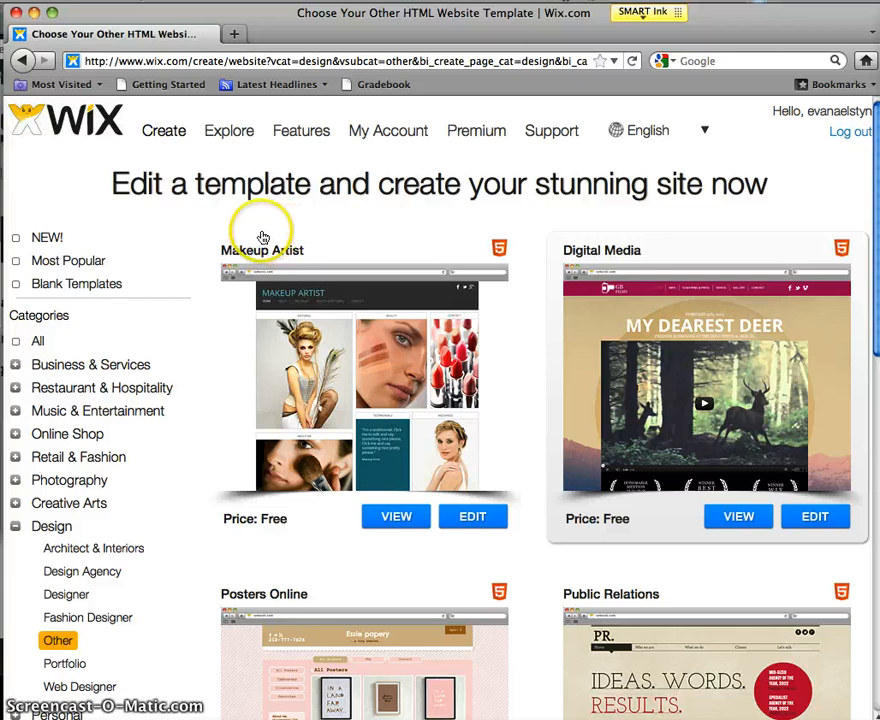
Step: Browse the template gallery and open the free Public Relations template for editing
left_click(373, 130)
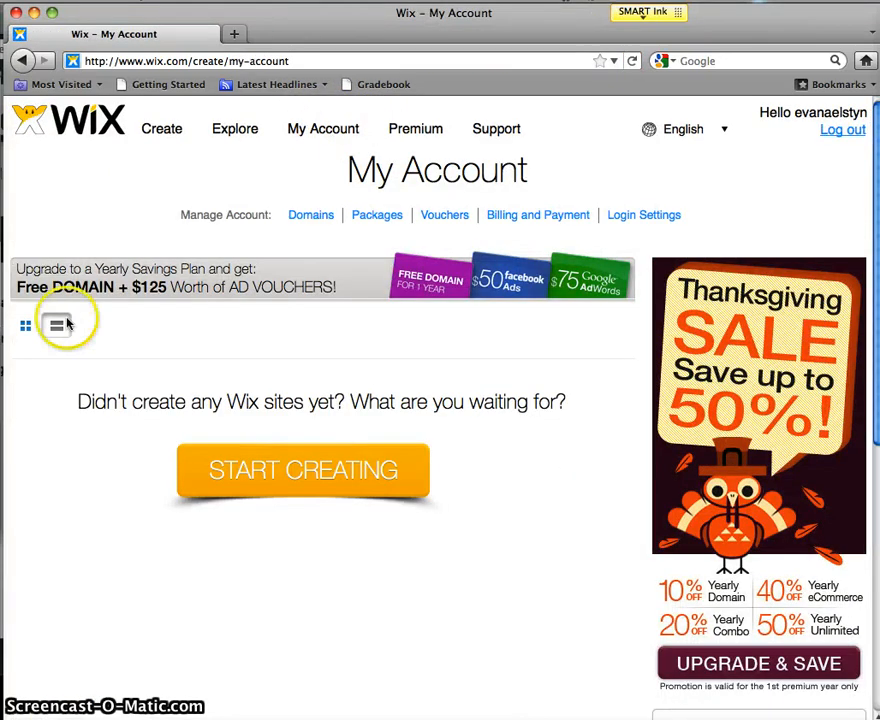
left_click(21, 60)
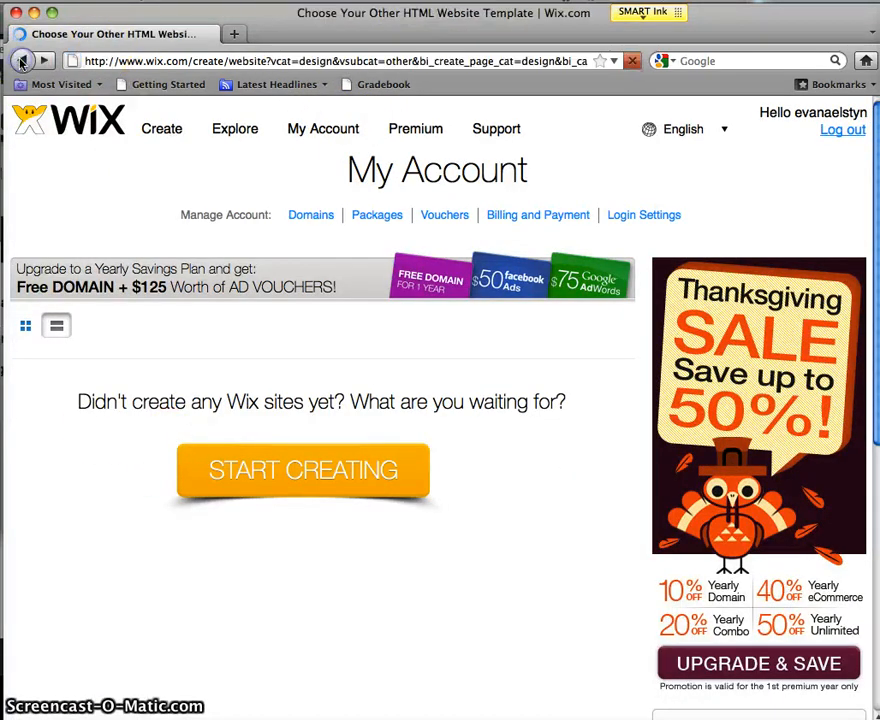
scroll(535, 314, "down", 3)
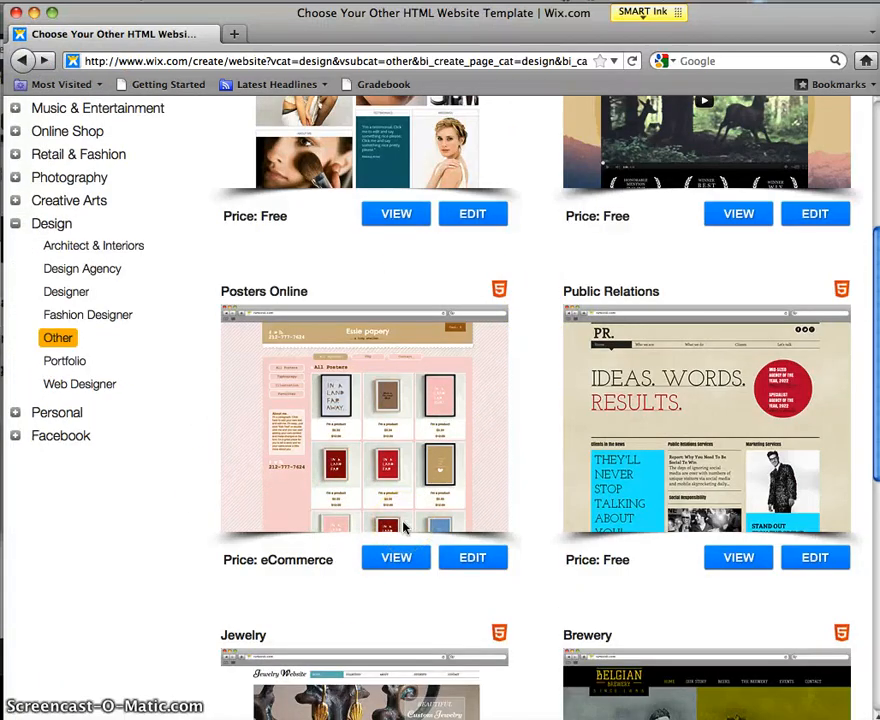
scroll(404, 528, "up", 3)
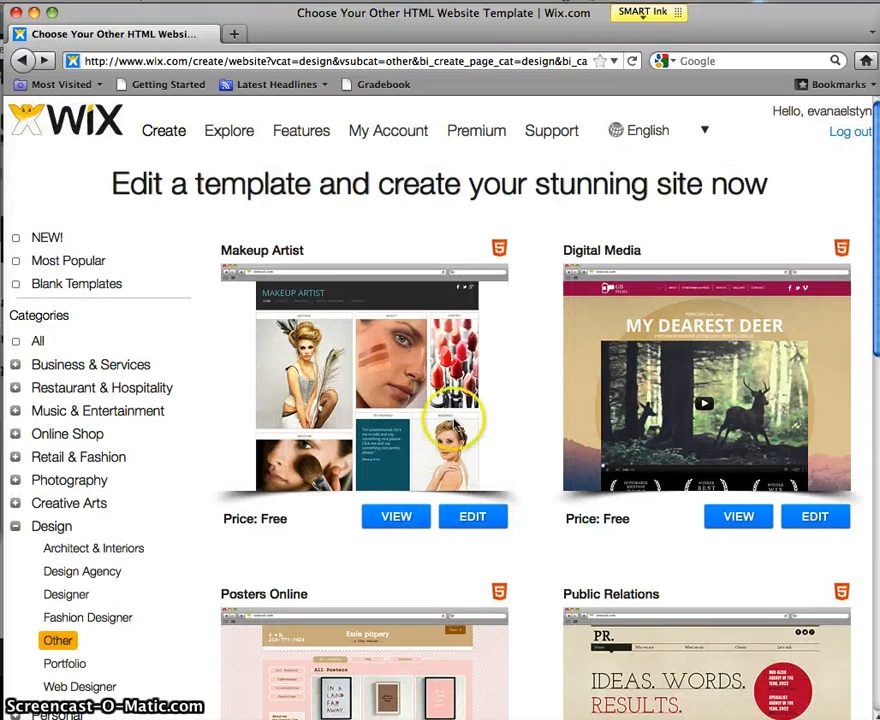
scroll(455, 425, "down", 2)
scroll(455, 425, "down", 5)
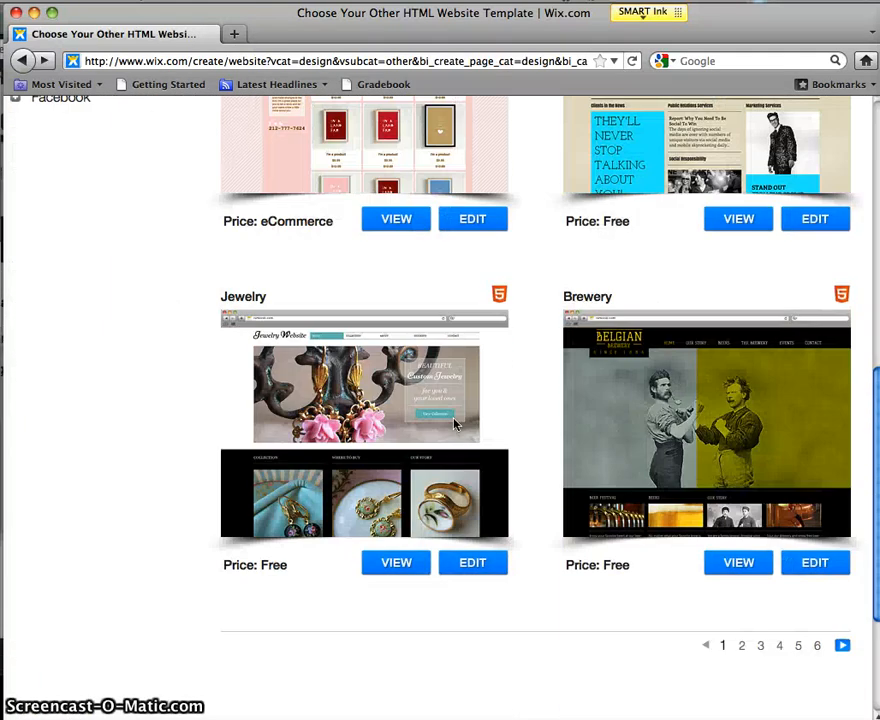
scroll(455, 425, "up", 3)
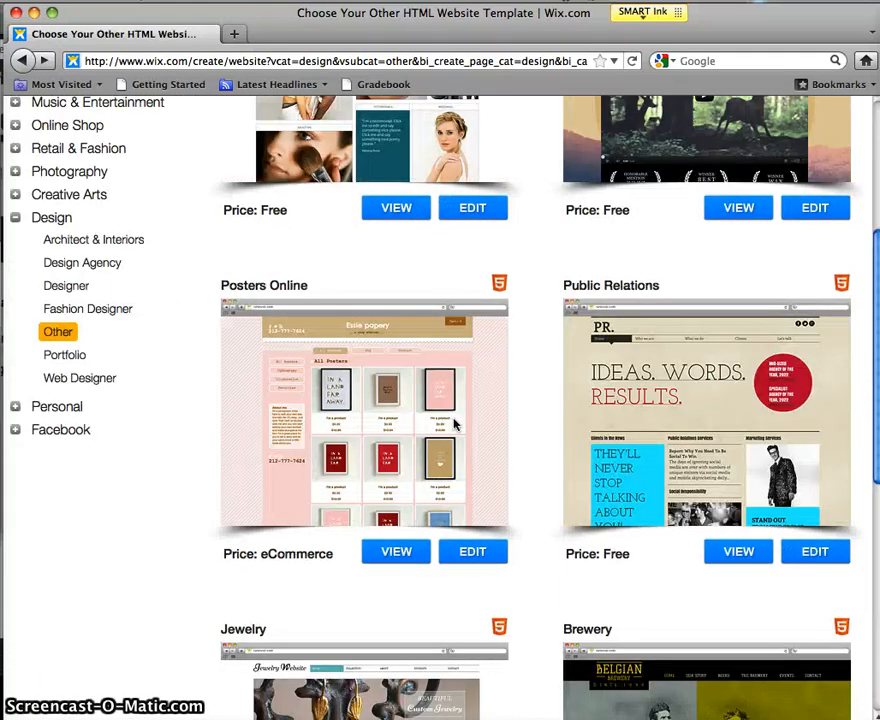
left_click(830, 560)
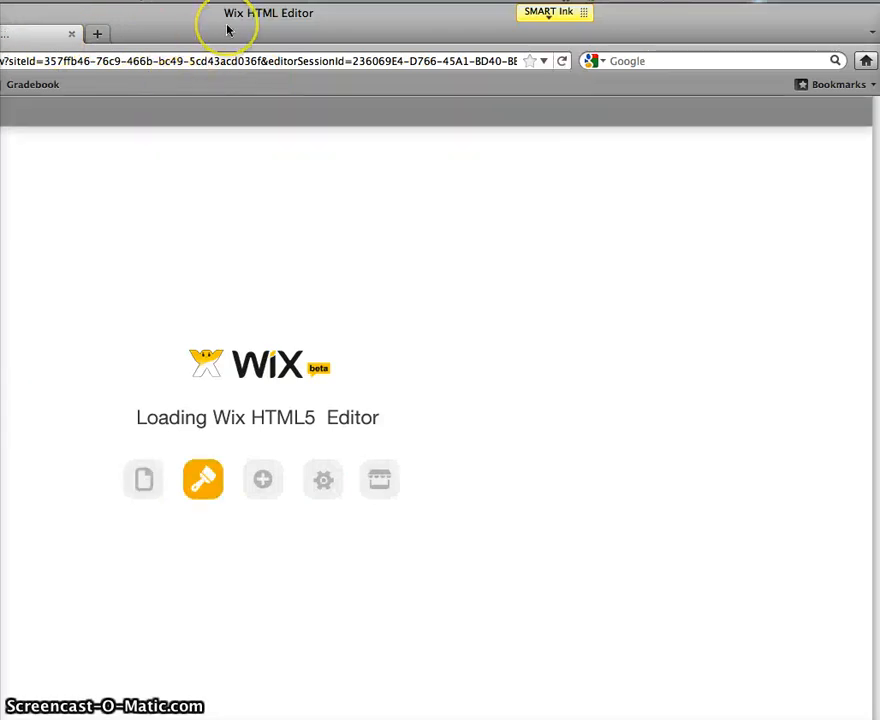
Step: Reposition the editor window, close the welcome help video, and enlarge the window
left_click_drag(228, 29, 117, 14)
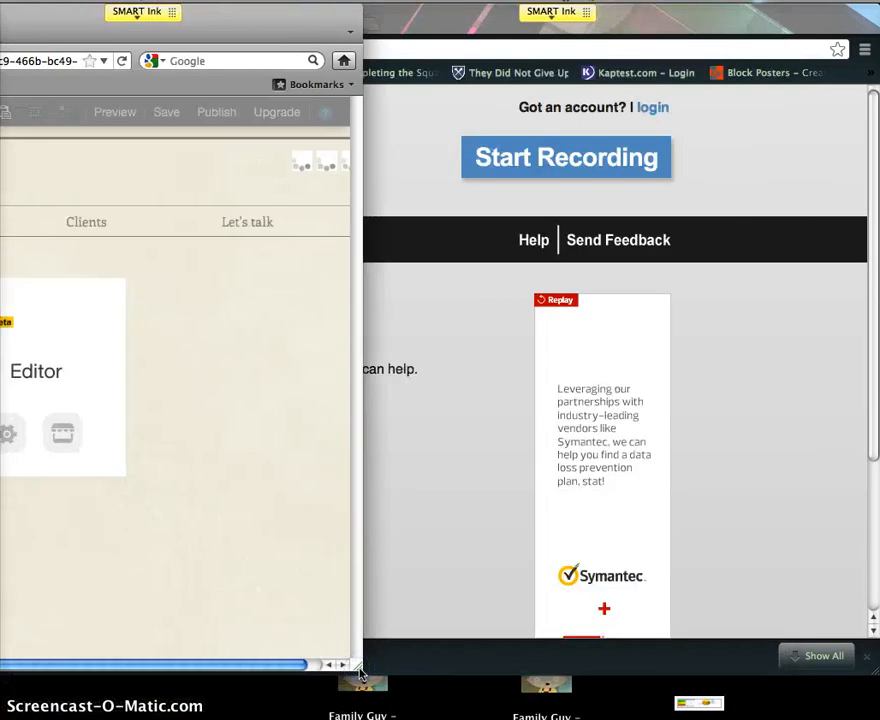
left_click(49, 33)
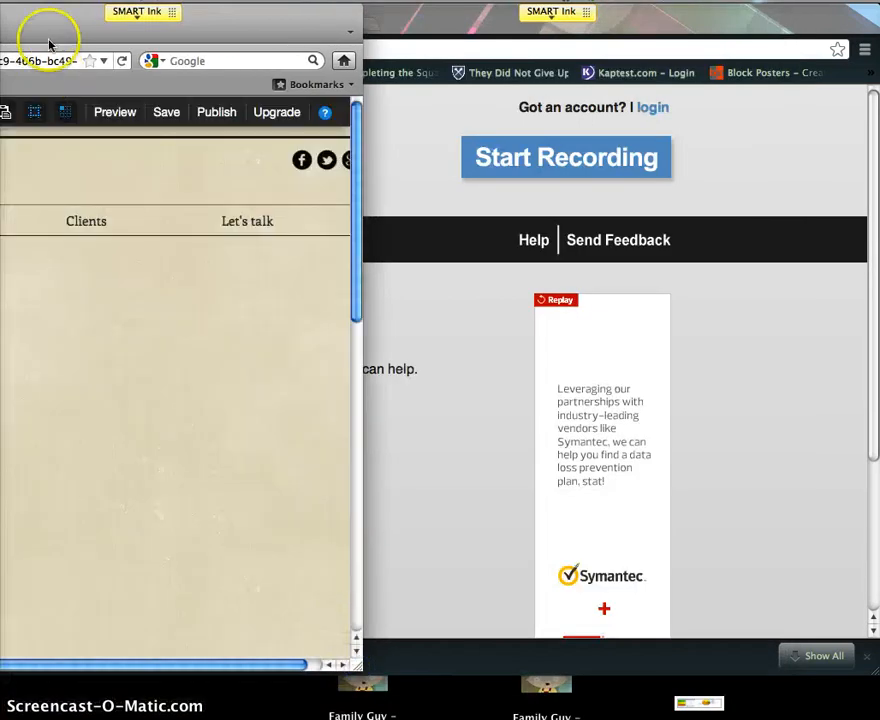
left_click_drag(128, 12, 503, 13)
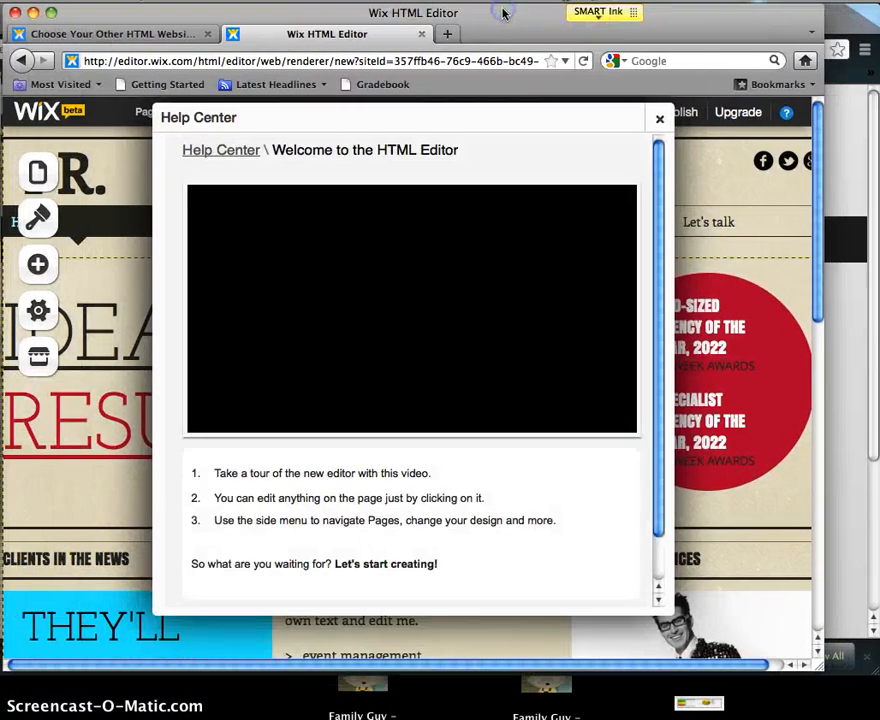
left_click(661, 121)
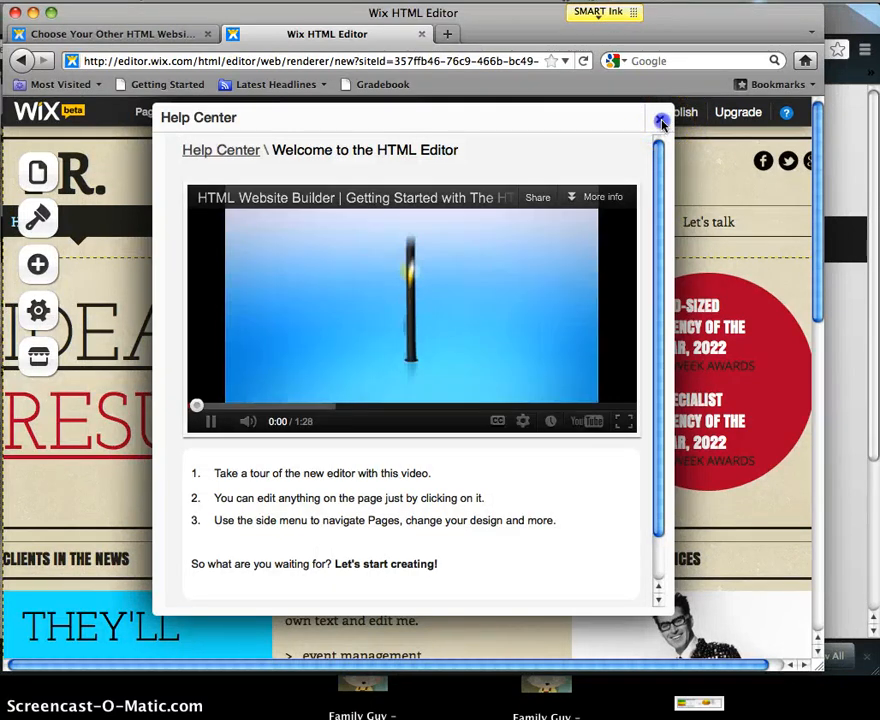
left_click_drag(807, 637, 876, 717)
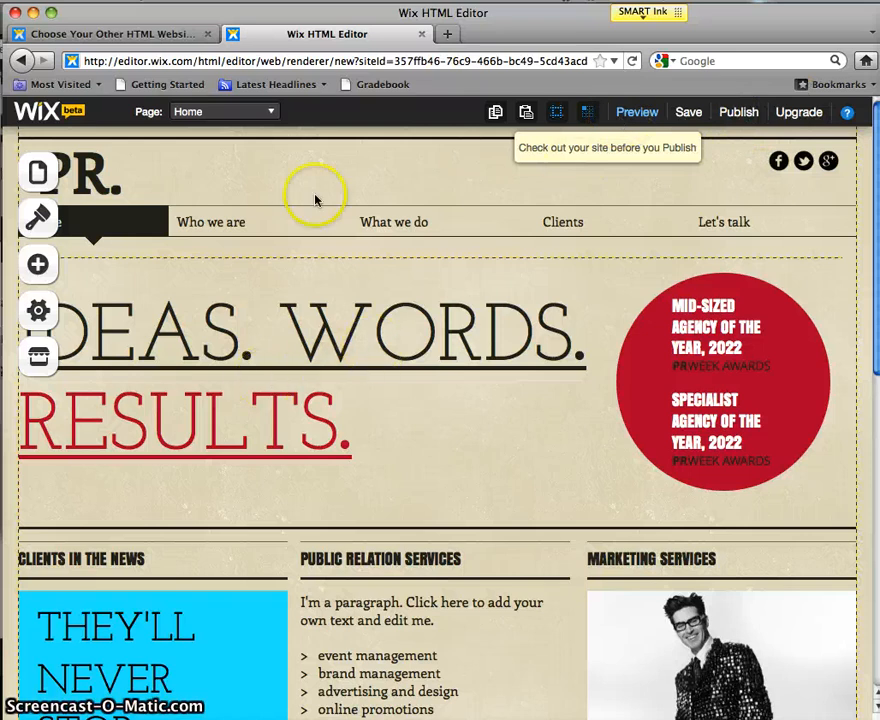
Step: Save the Public Relations site after entering a new site name in the Save dialog
left_click(700, 117)
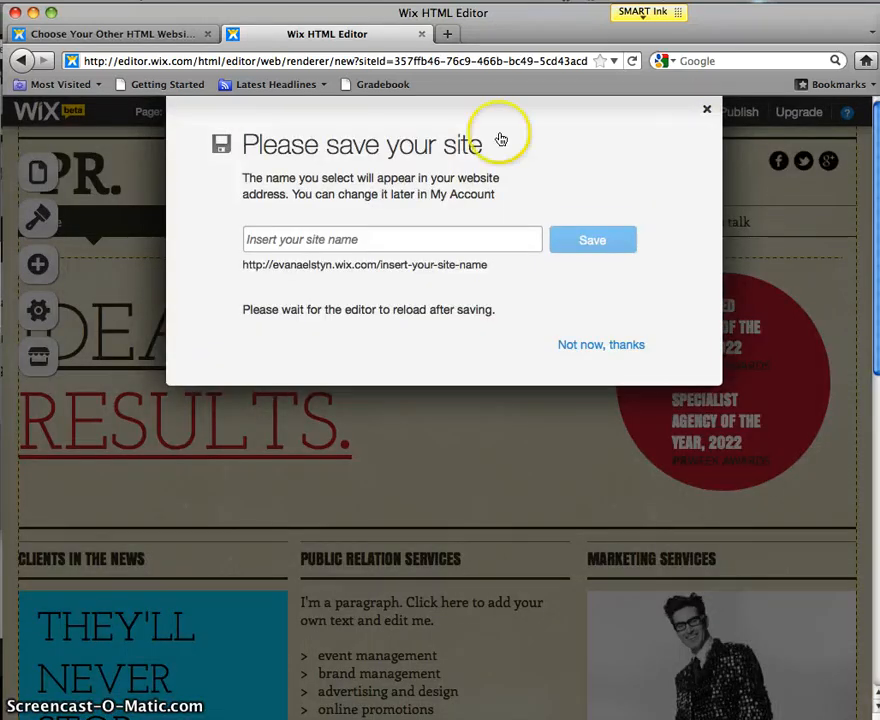
left_click(293, 240)
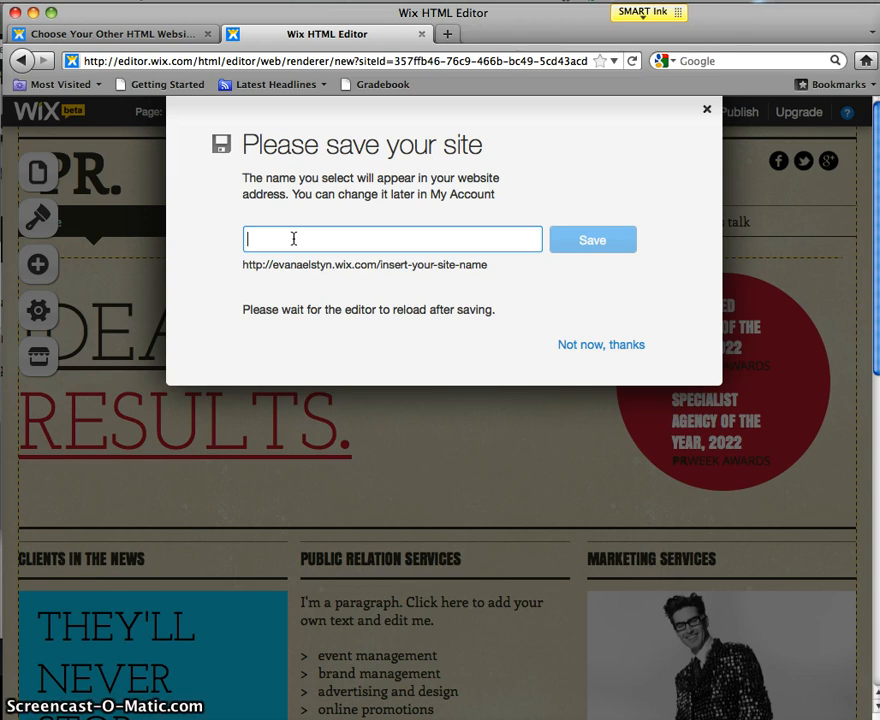
type("EV")
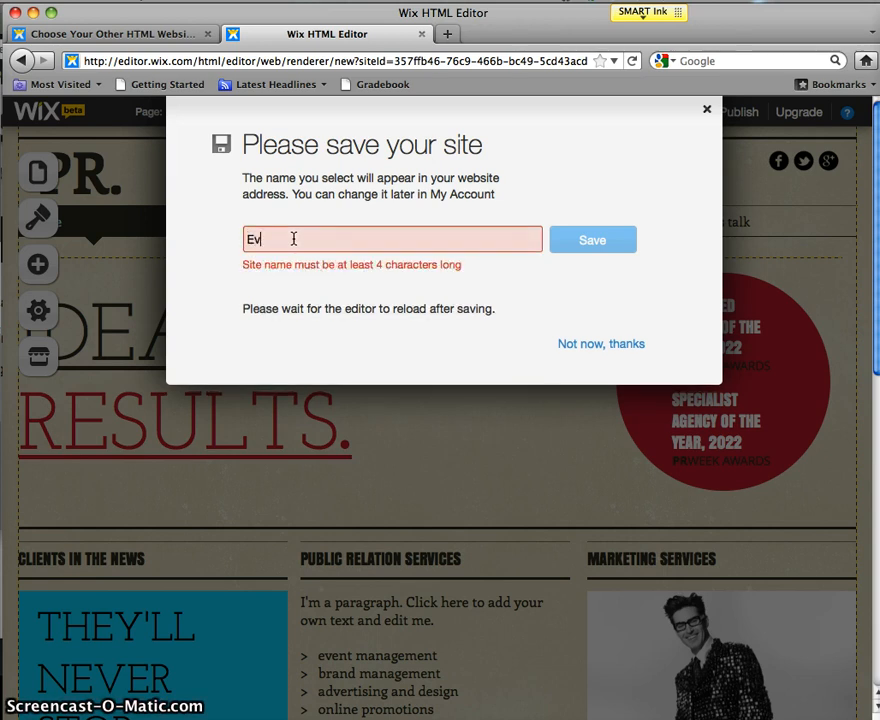
type("anCollege")
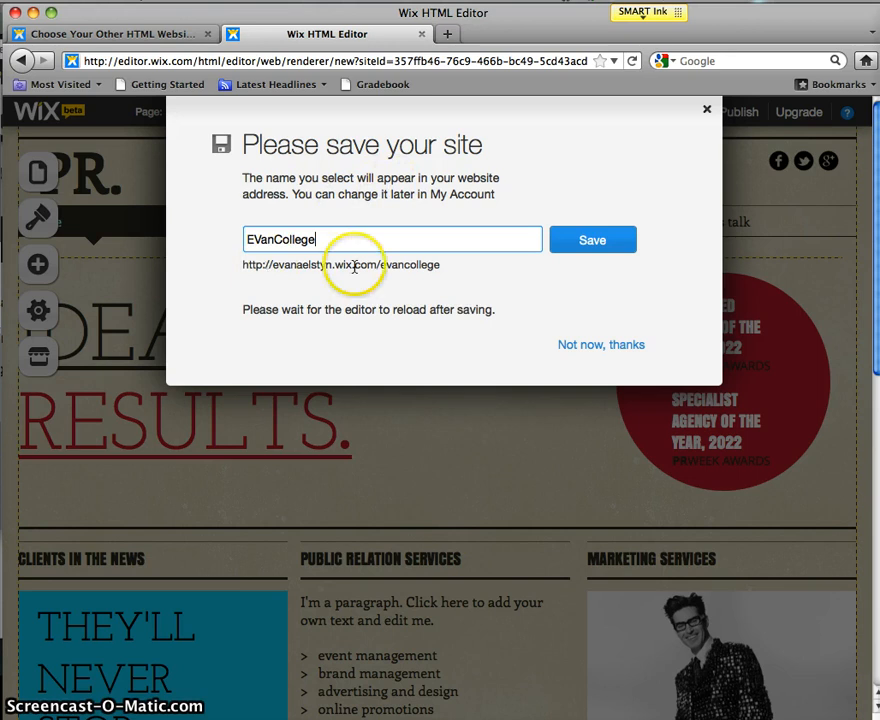
left_click(604, 244)
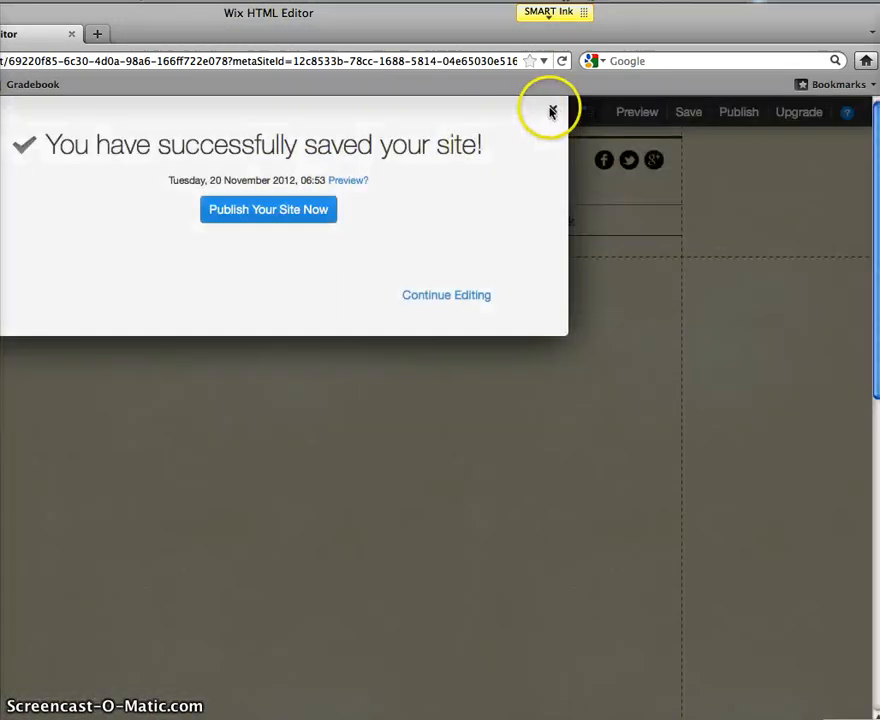
Step: Dismiss the save confirmation, reposition and enlarge the browser, and close the desktop editor tab
left_click(551, 112)
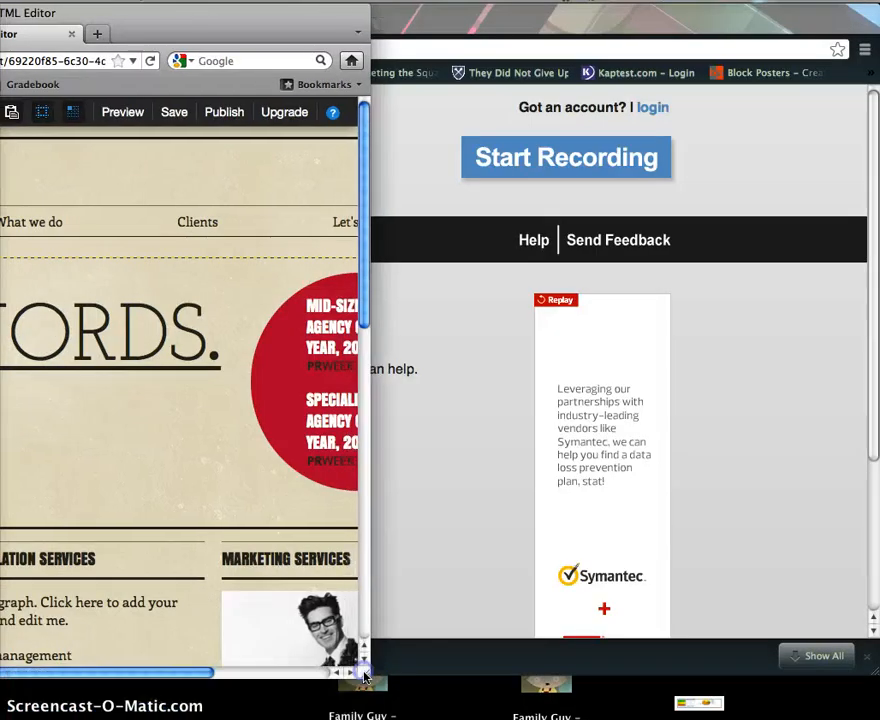
left_click_drag(157, 28, 520, 13)
left_click_drag(710, 679, 878, 716)
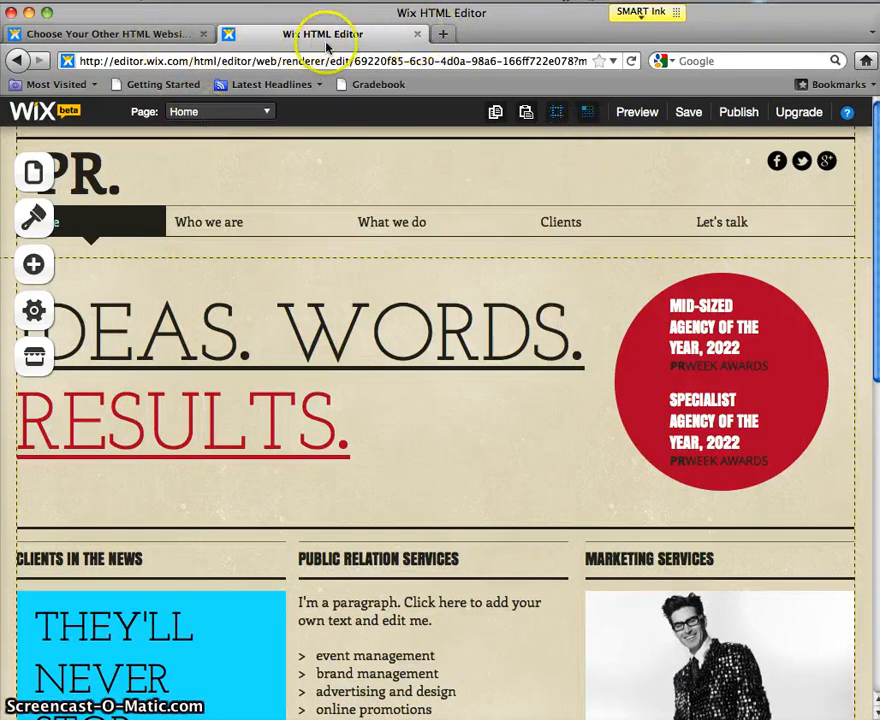
left_click(417, 36)
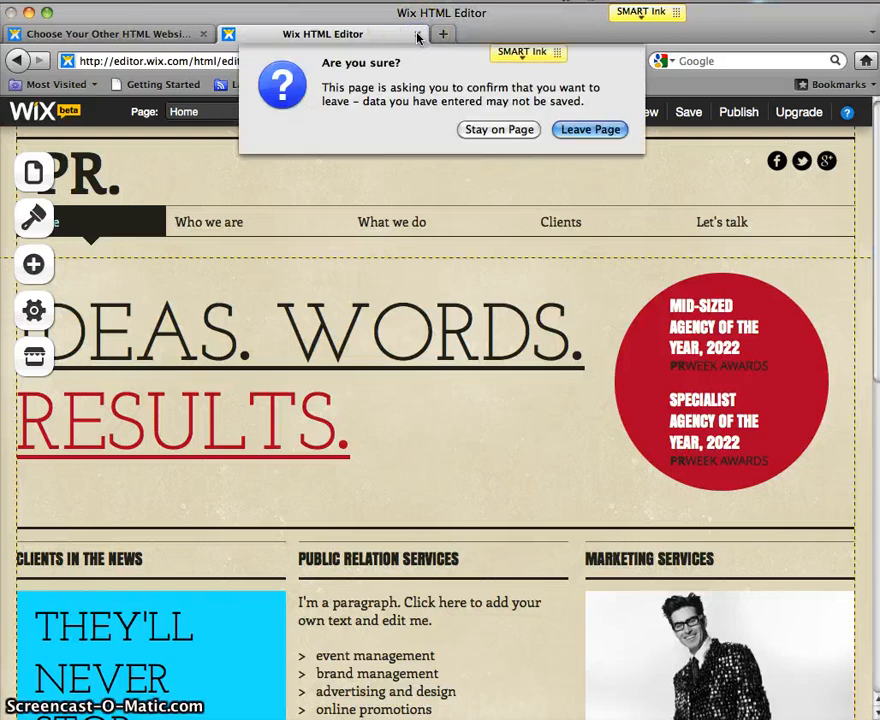
Step: Confirm leaving the editor, go to My Account, and start the college site's mobile version
left_click(582, 129)
scroll(436, 300, "up", 3)
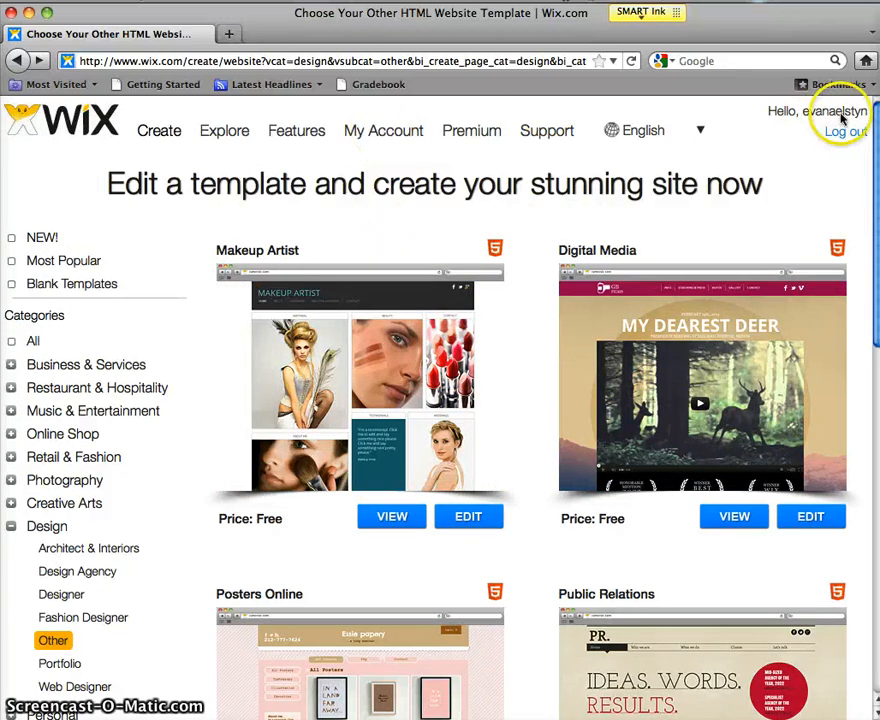
left_click(388, 131)
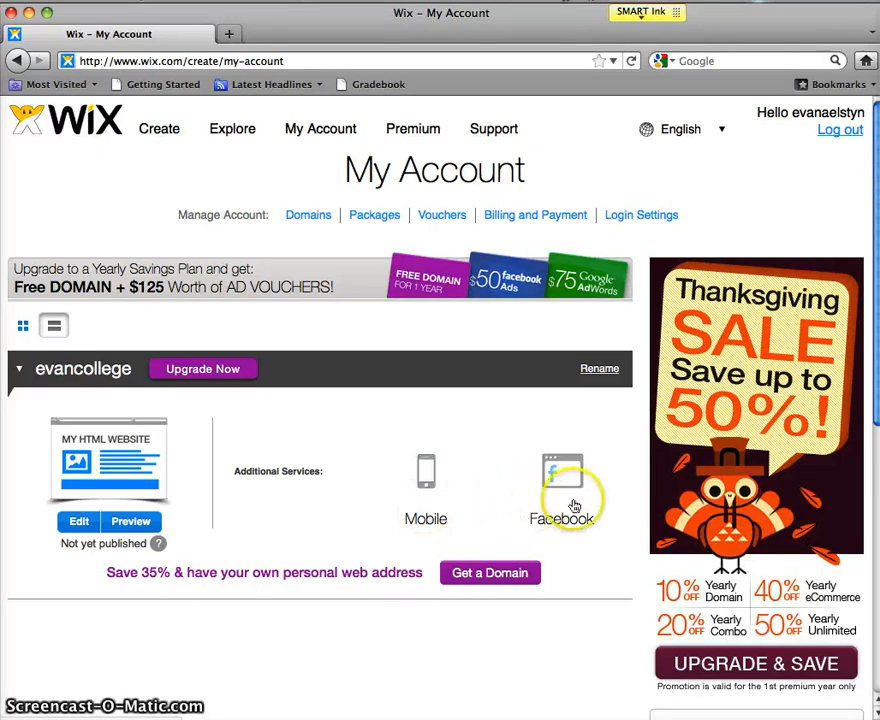
left_click(424, 527)
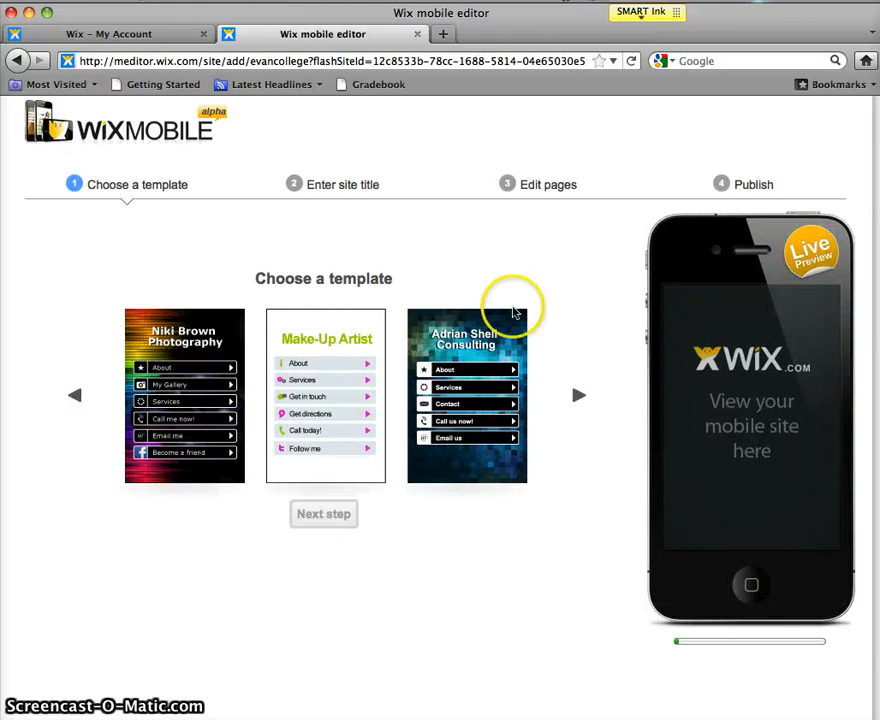
Step: Browse the mobile templates, choose Adrian Shell Consulting, and advance to the site title step
left_click(578, 397)
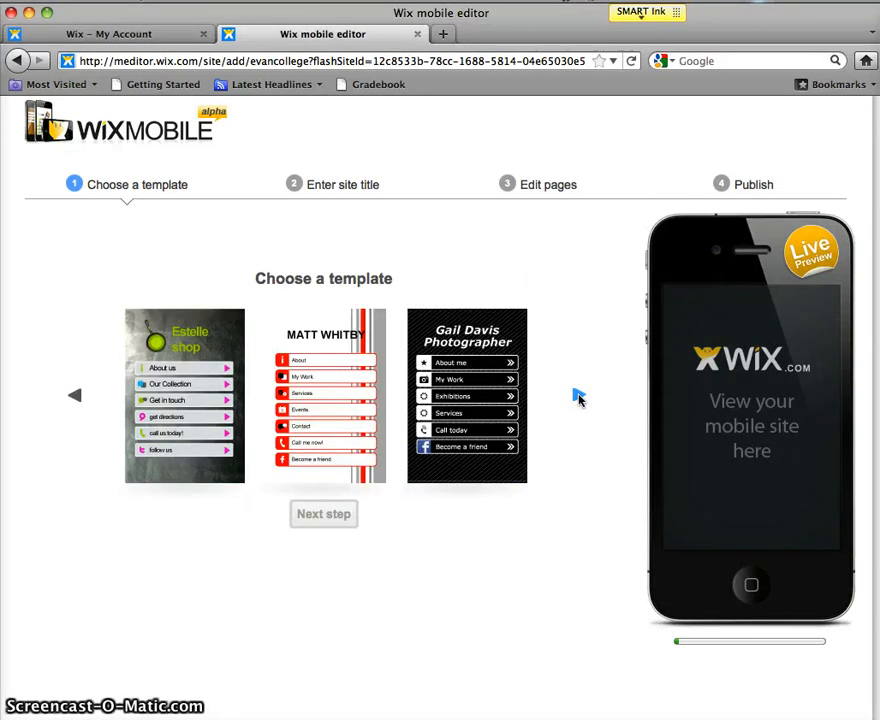
left_click(578, 397)
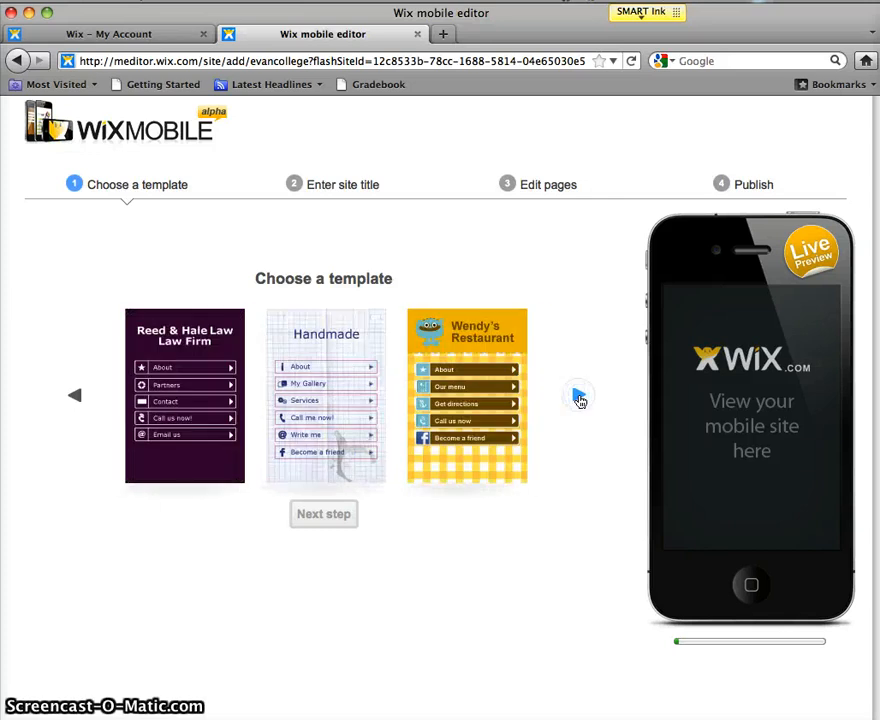
left_click(77, 397)
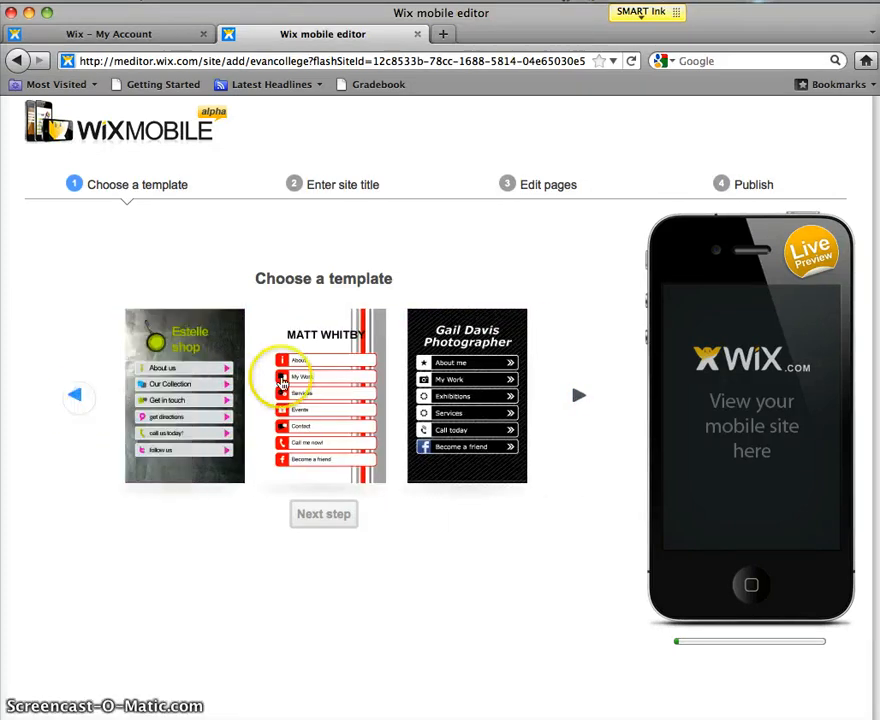
left_click(78, 397)
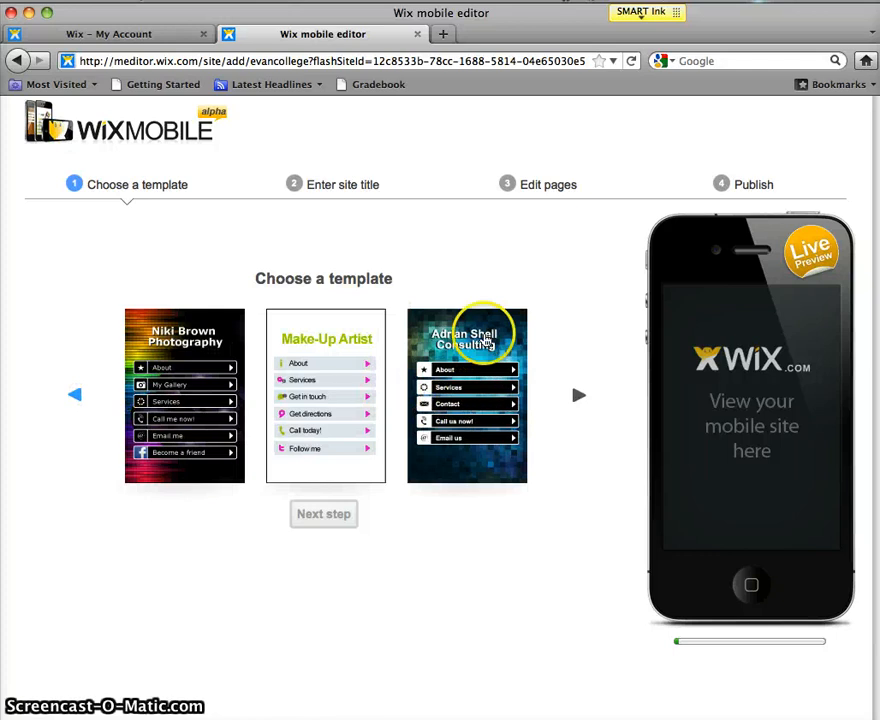
left_click(507, 346)
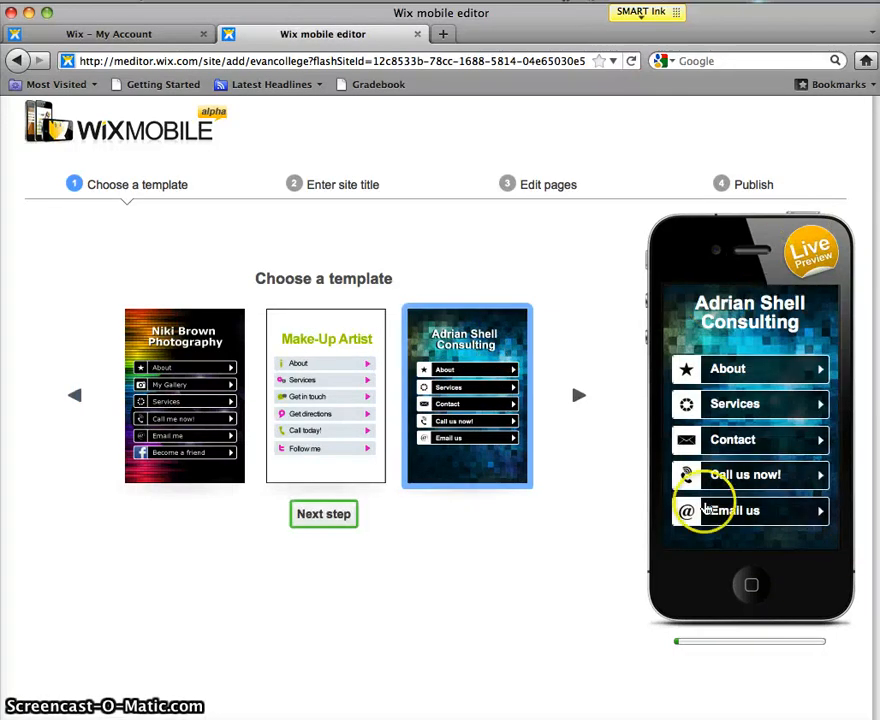
left_click(334, 520)
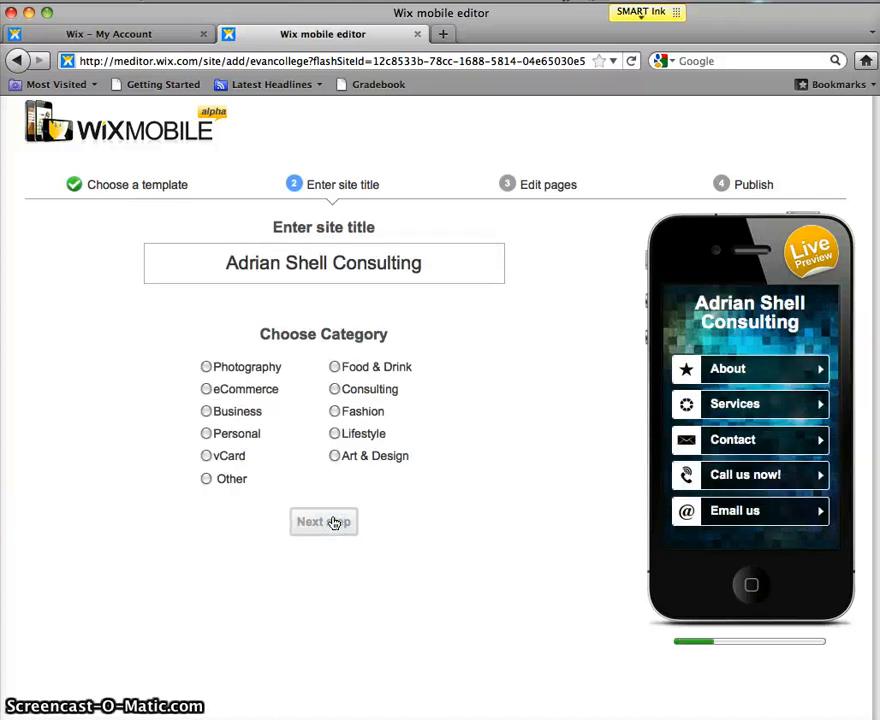
left_click(207, 481)
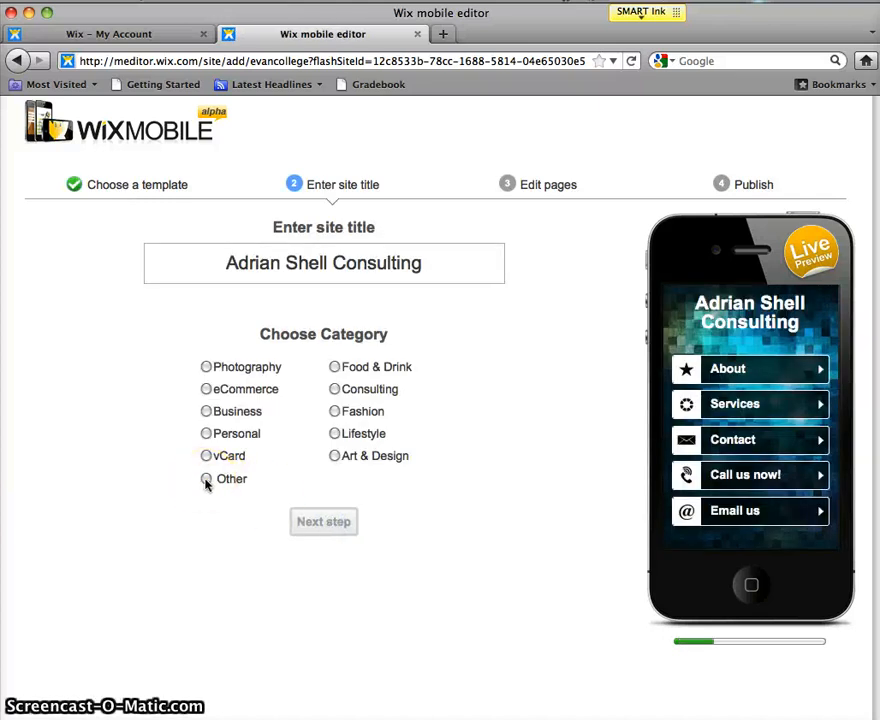
Step: Set the category to Other described as 'College' and retitle the site as the owner's name plus 'College Project'
left_click(258, 481)
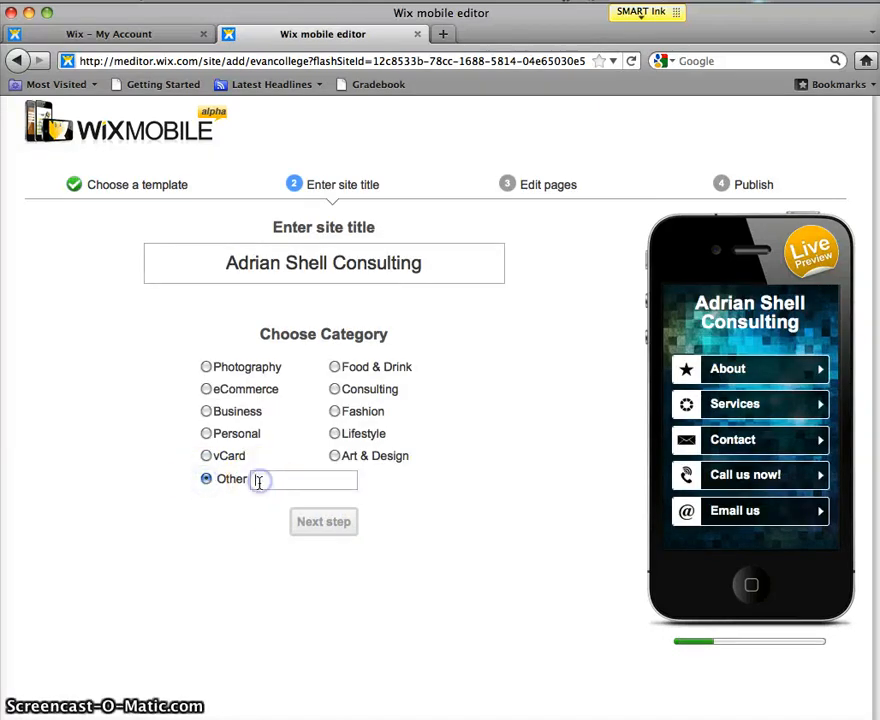
type("College")
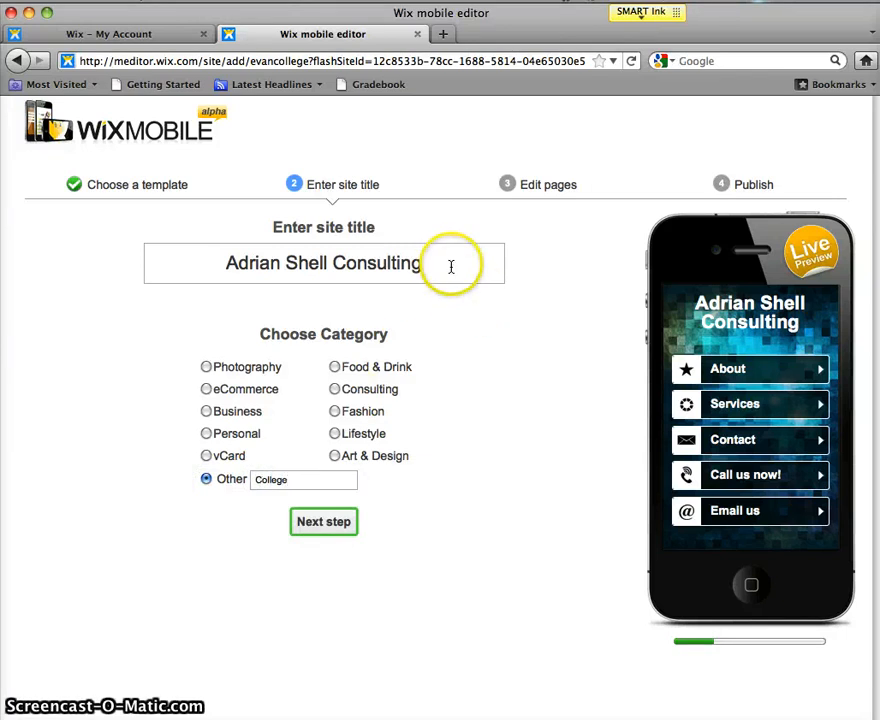
left_click_drag(458, 268, 104, 253)
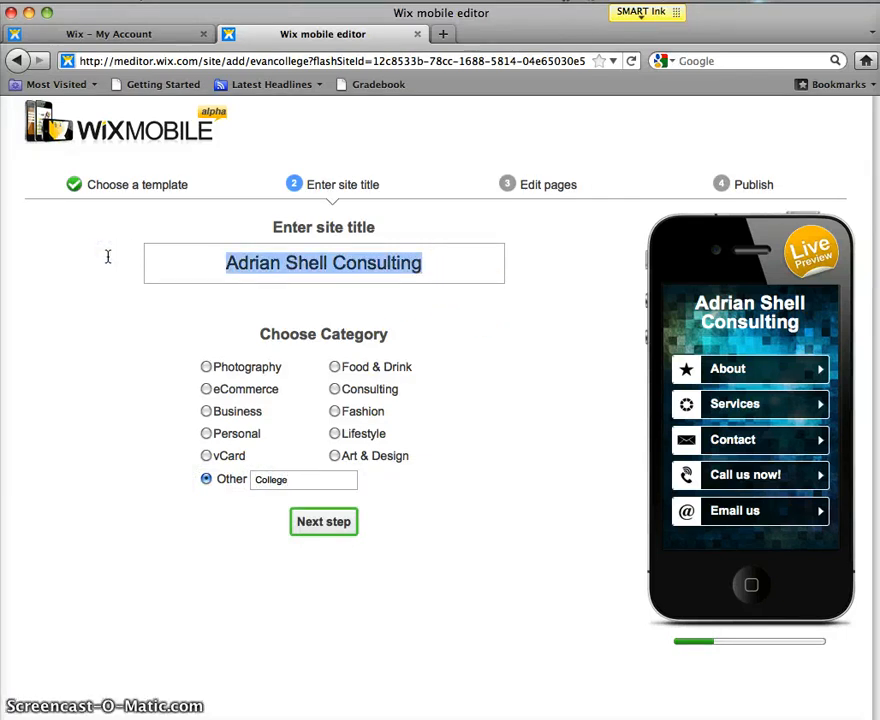
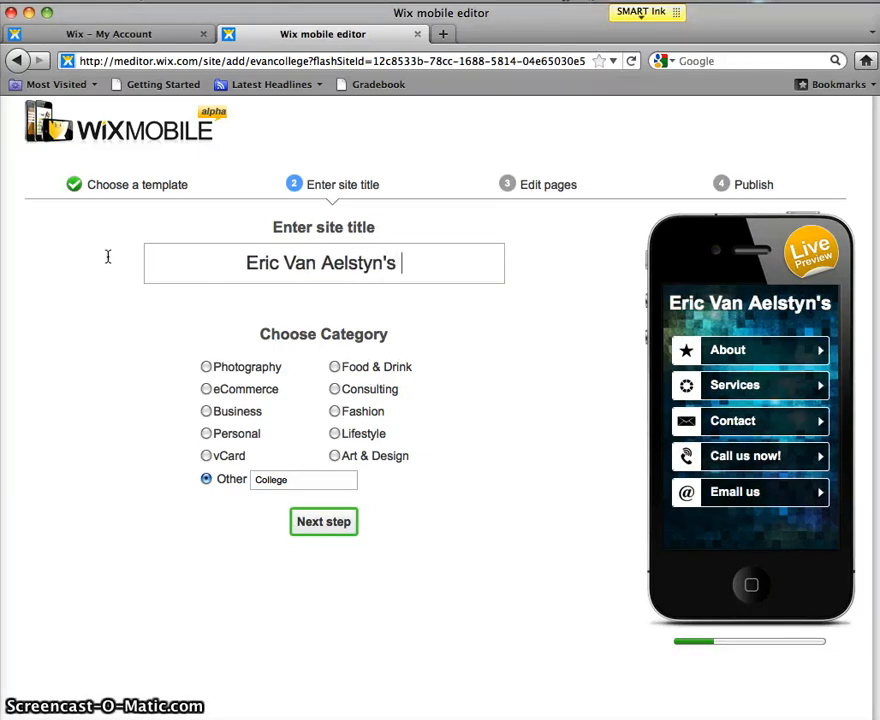
type("College ")
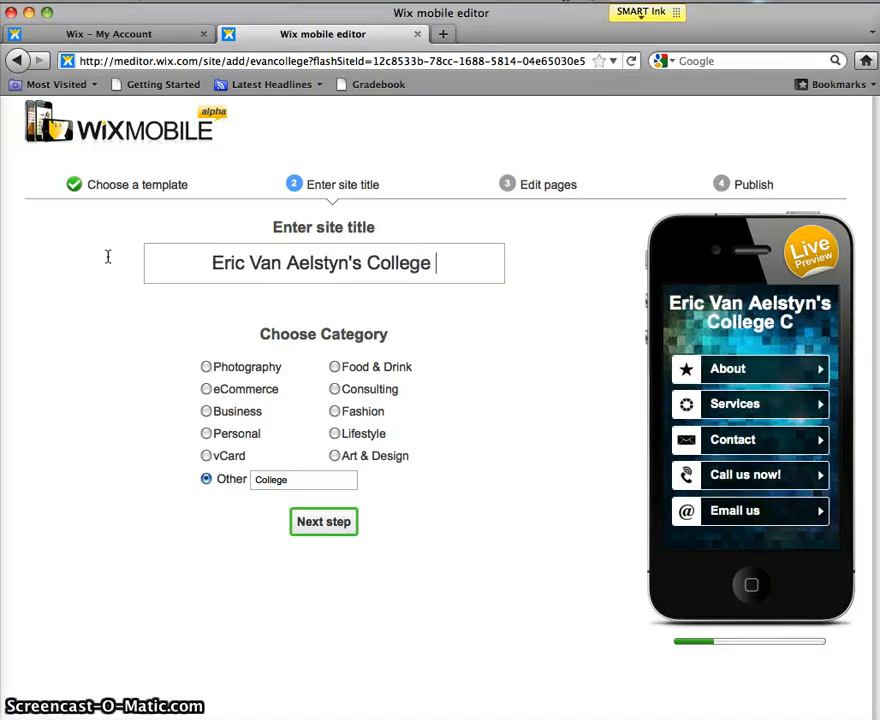
type("Project")
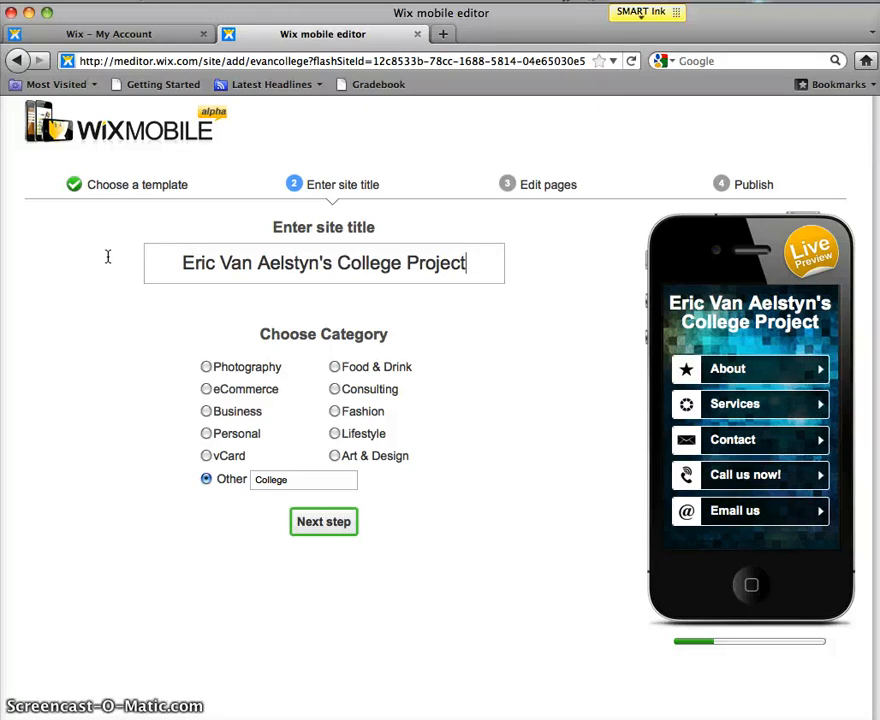
left_click(310, 530)
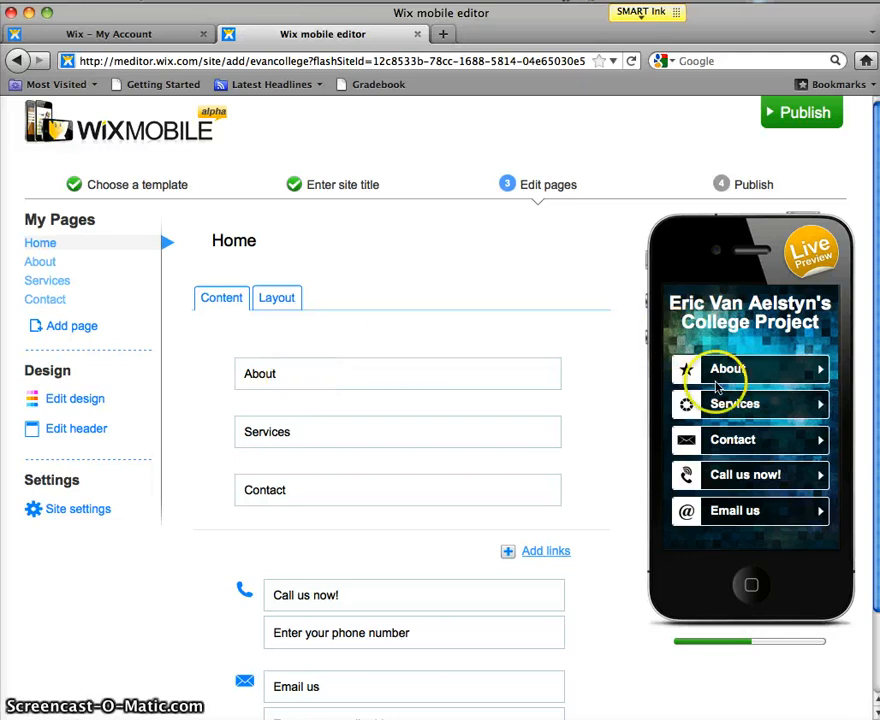
left_click(283, 378)
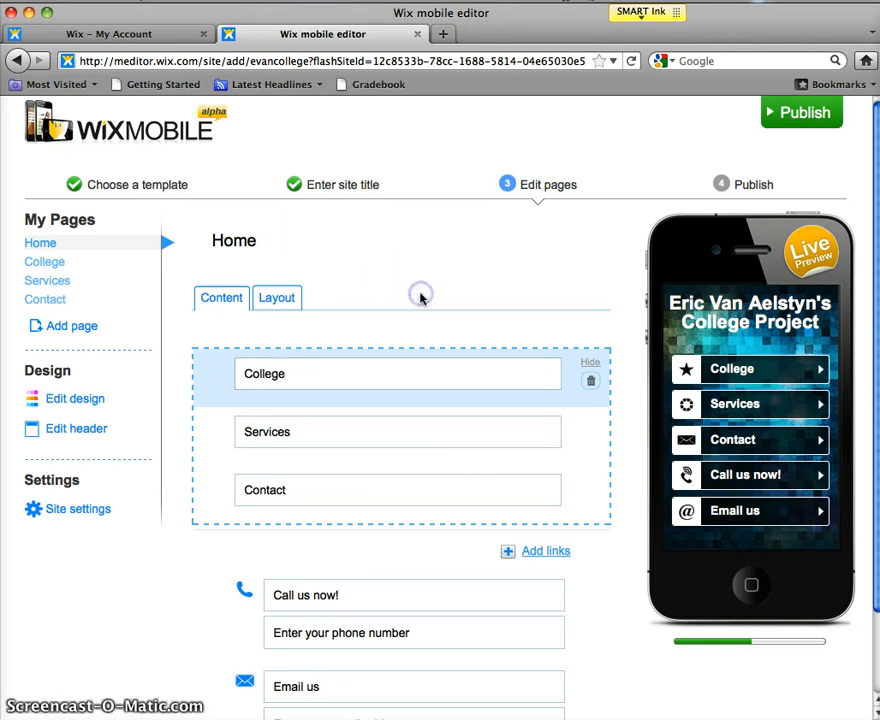
scroll(450, 420, "down", 3)
scroll(450, 420, "up", 3)
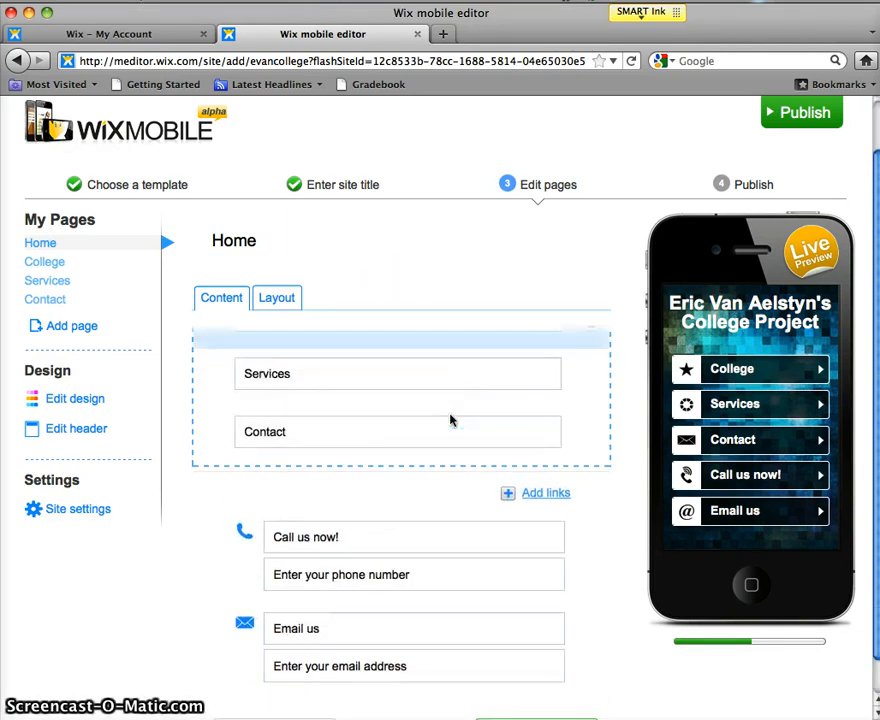
Step: Add a Collection page, insert its first sample item, and go back to the Home page
left_click(38, 330)
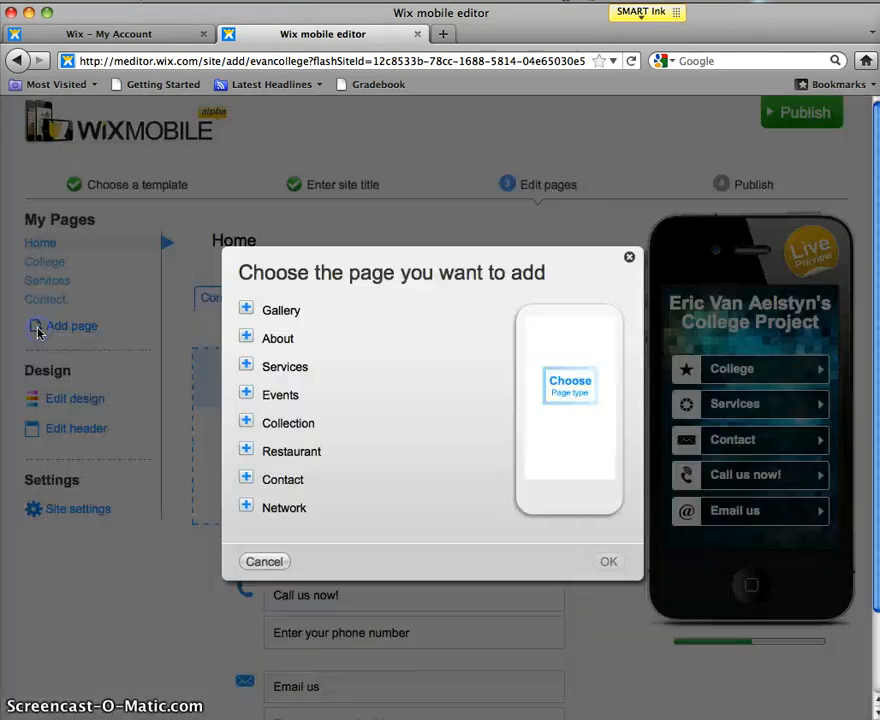
left_click(248, 424)
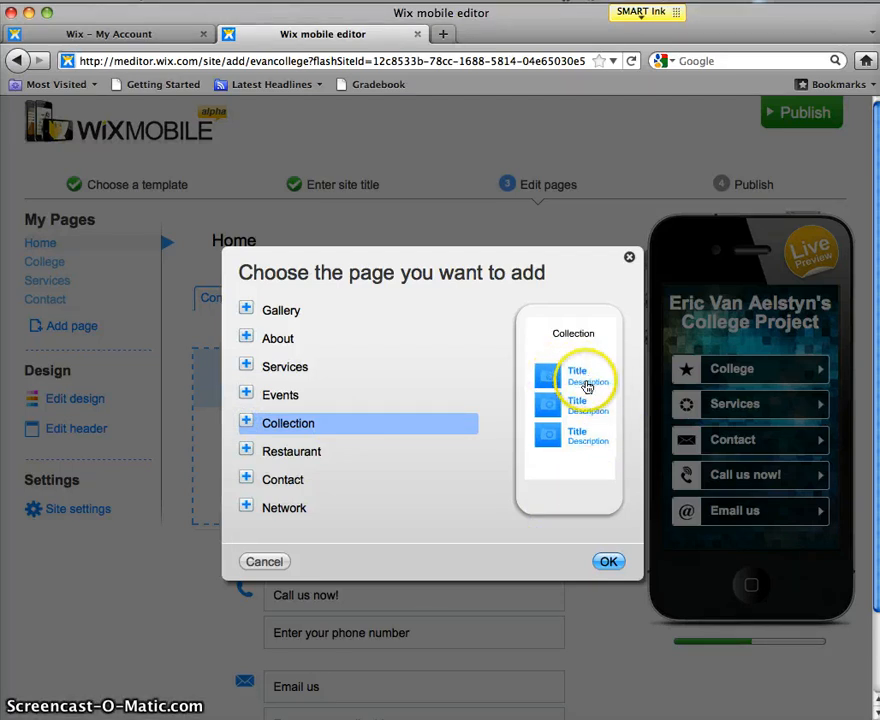
left_click(608, 562)
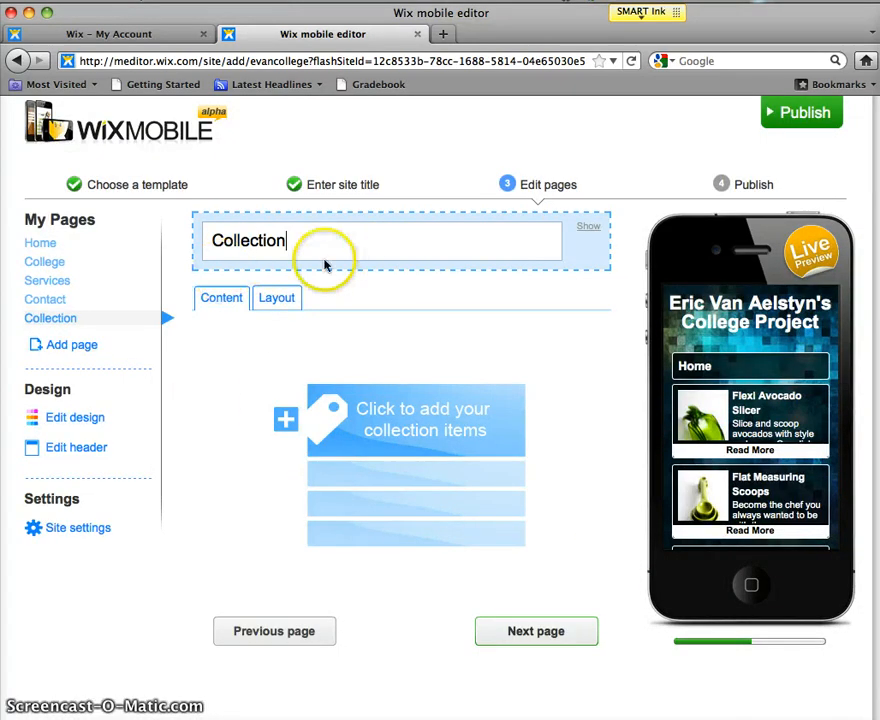
left_click(385, 446)
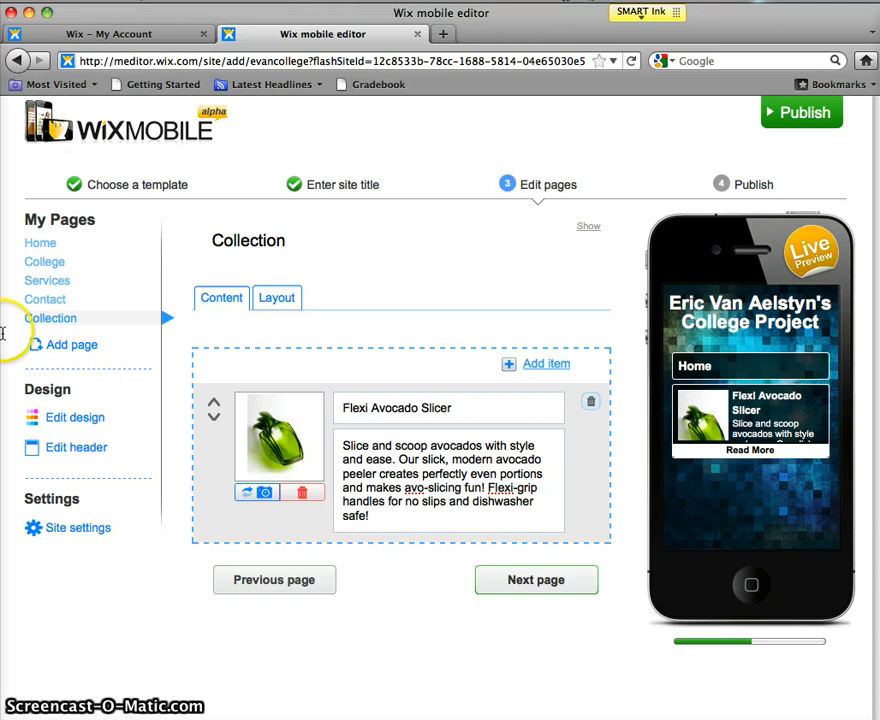
left_click(33, 242)
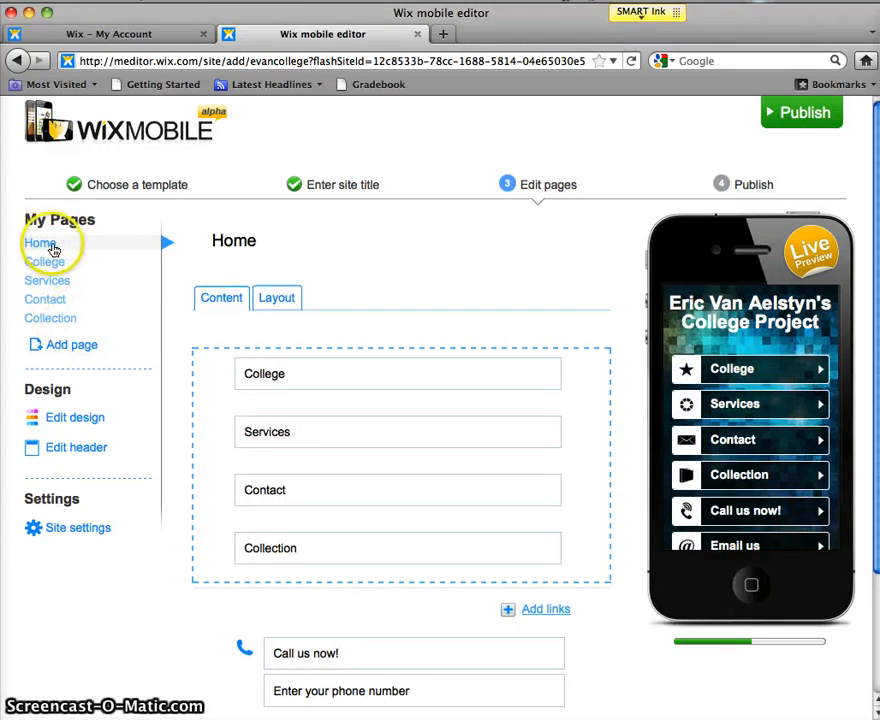
Step: Add three more Collection pages to the site's page list
left_click(54, 352)
left_click(295, 420)
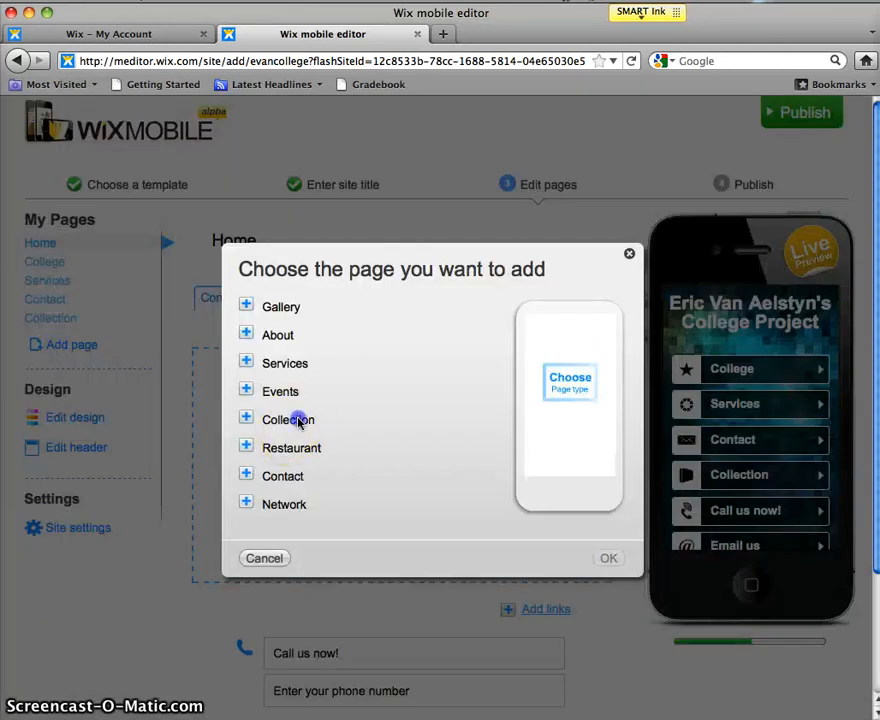
left_click(608, 558)
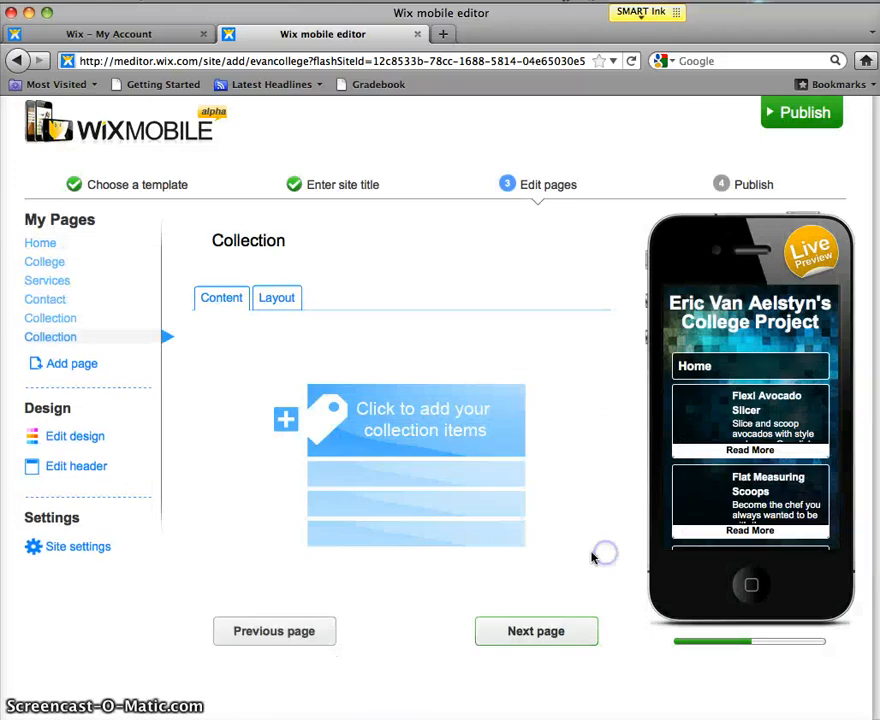
left_click(56, 318)
left_click(42, 244)
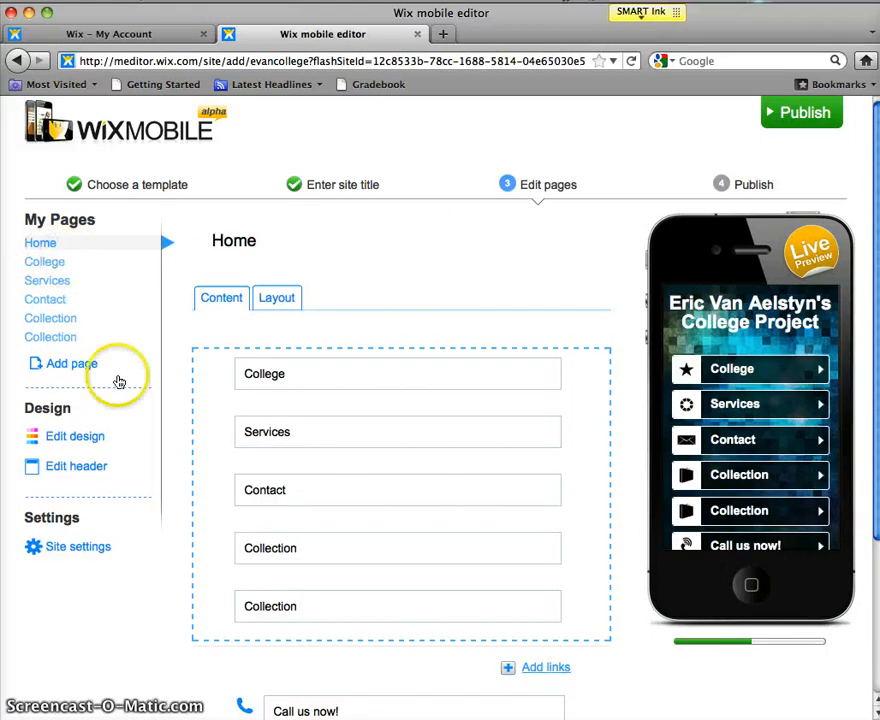
left_click(86, 364)
left_click(266, 425)
left_click(596, 558)
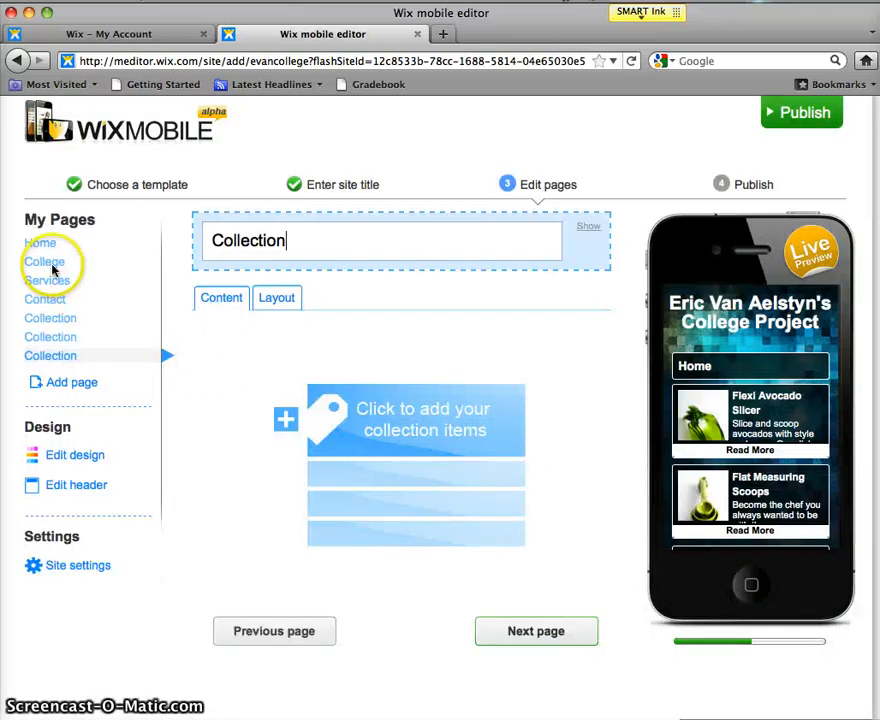
left_click(58, 382)
left_click(281, 421)
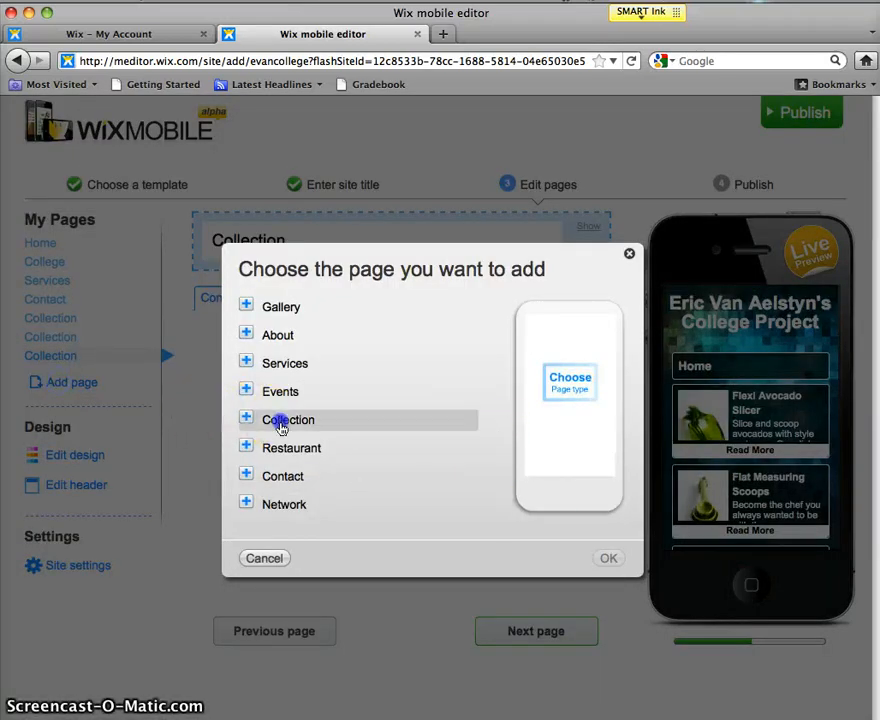
left_click(609, 559)
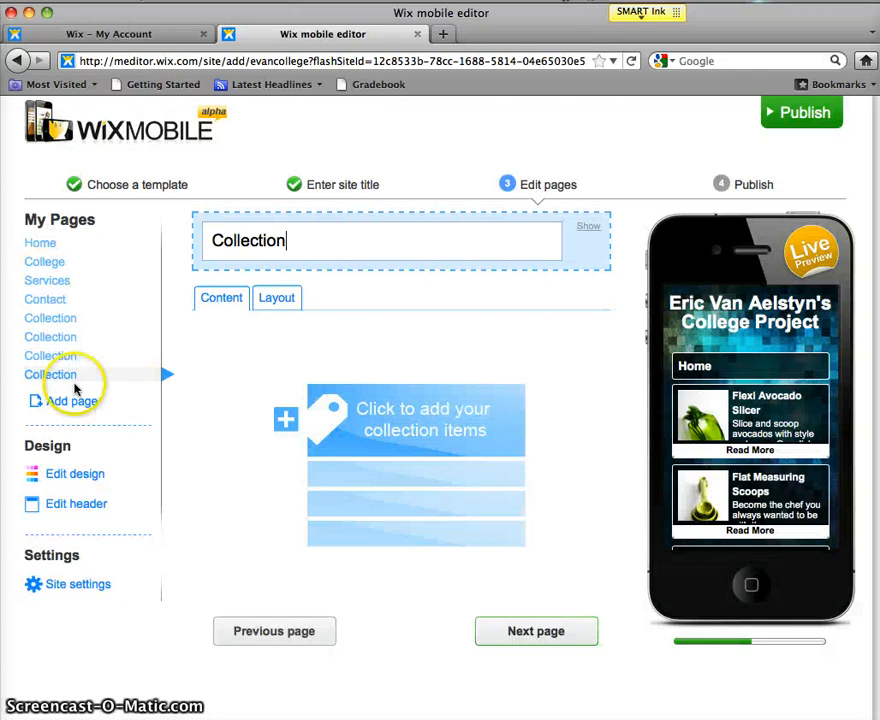
Step: Add three further Collection pages so seven Collection pages exist, then open the College page
left_click(40, 399)
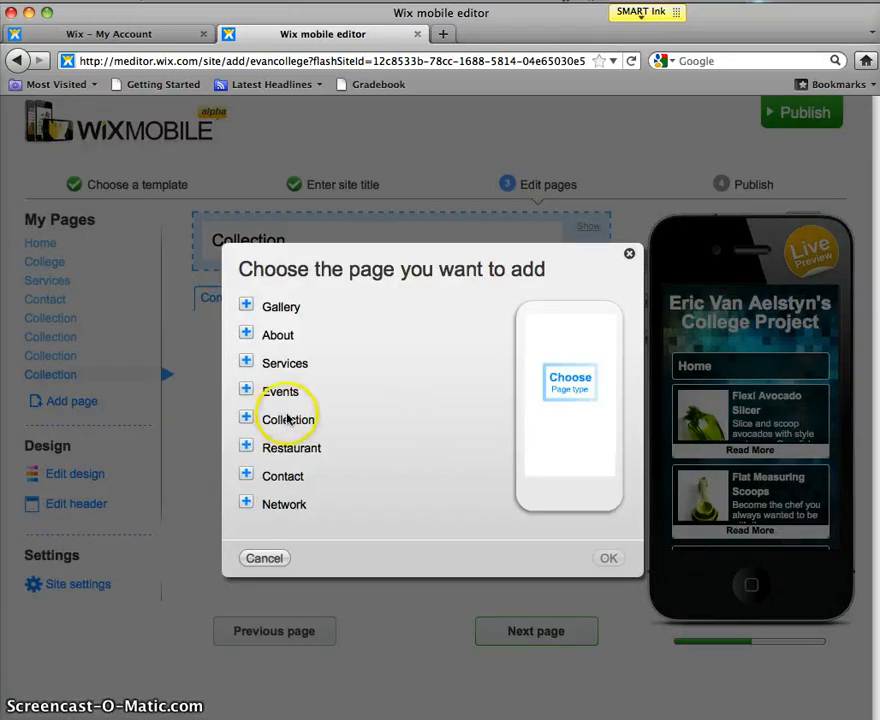
left_click(288, 421)
left_click(603, 560)
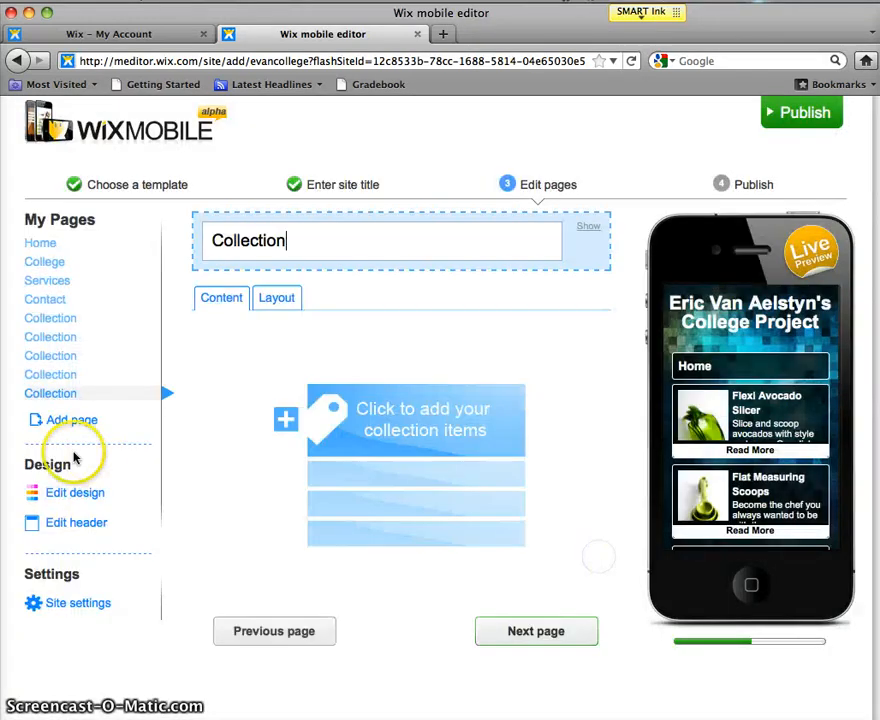
left_click(69, 426)
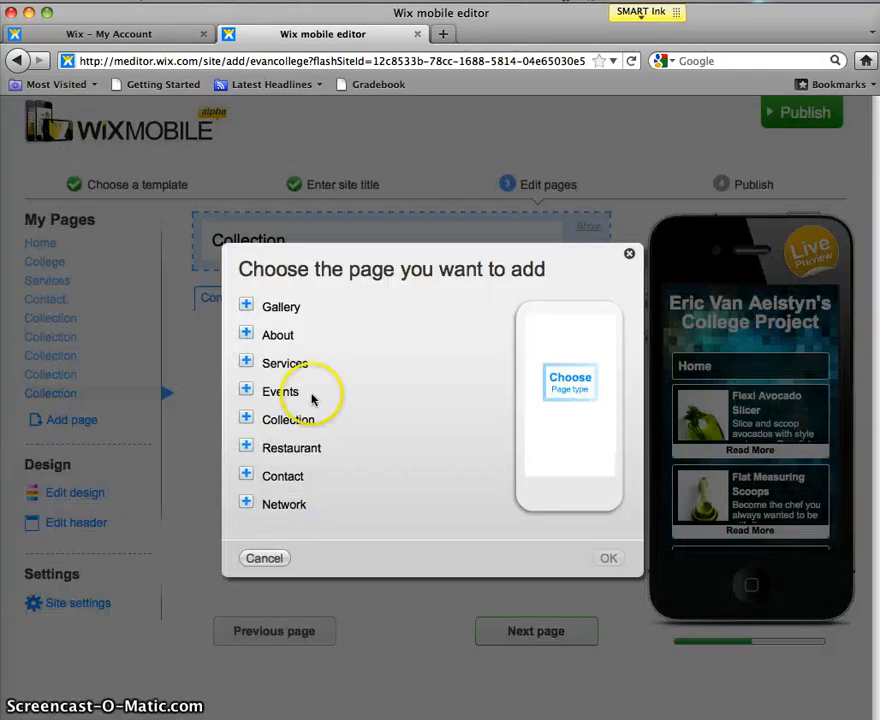
left_click(296, 420)
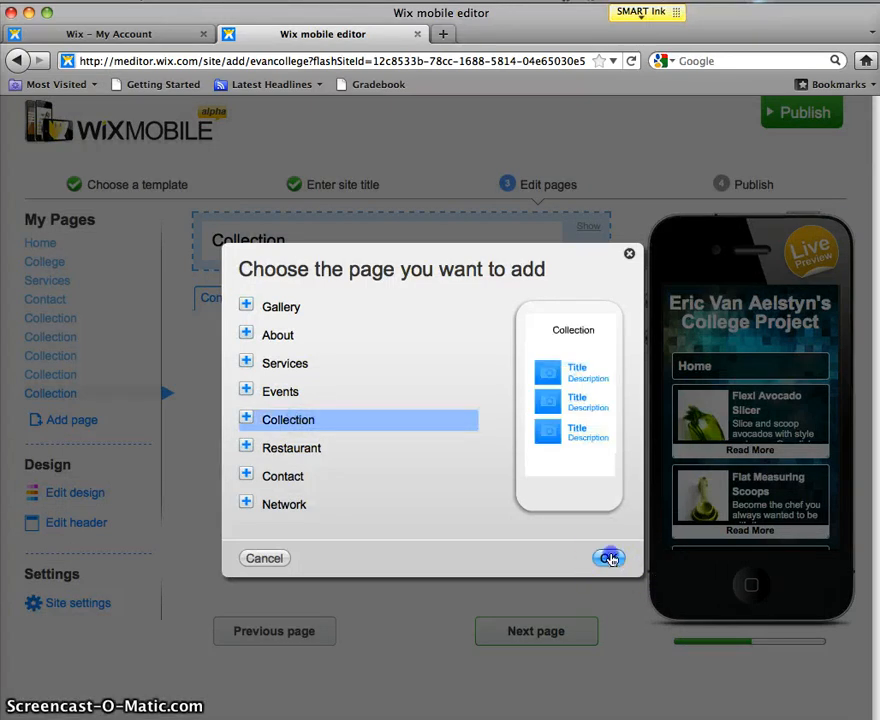
left_click(610, 558)
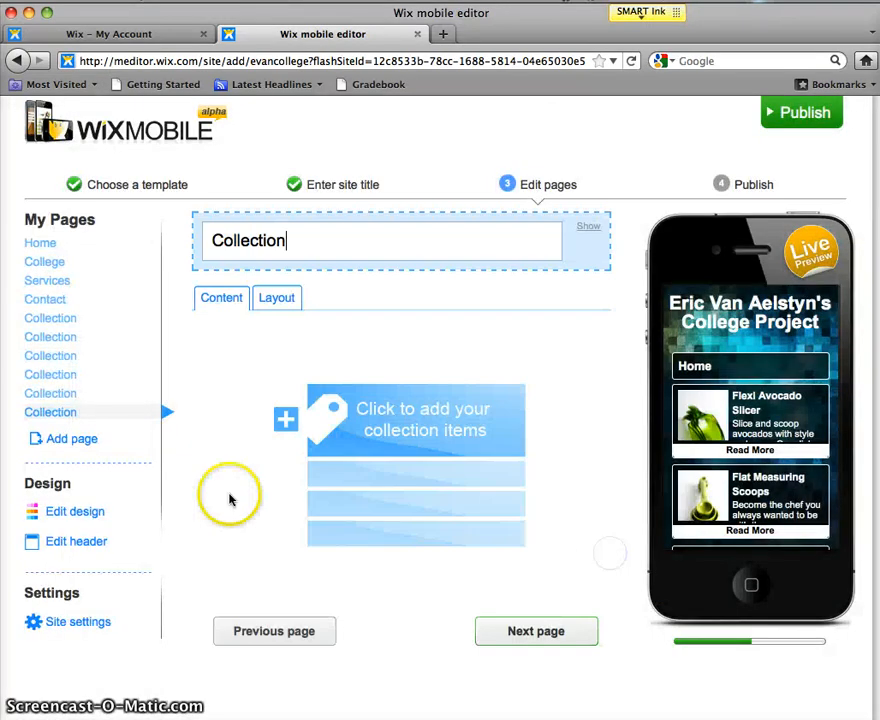
left_click(57, 440)
left_click(296, 419)
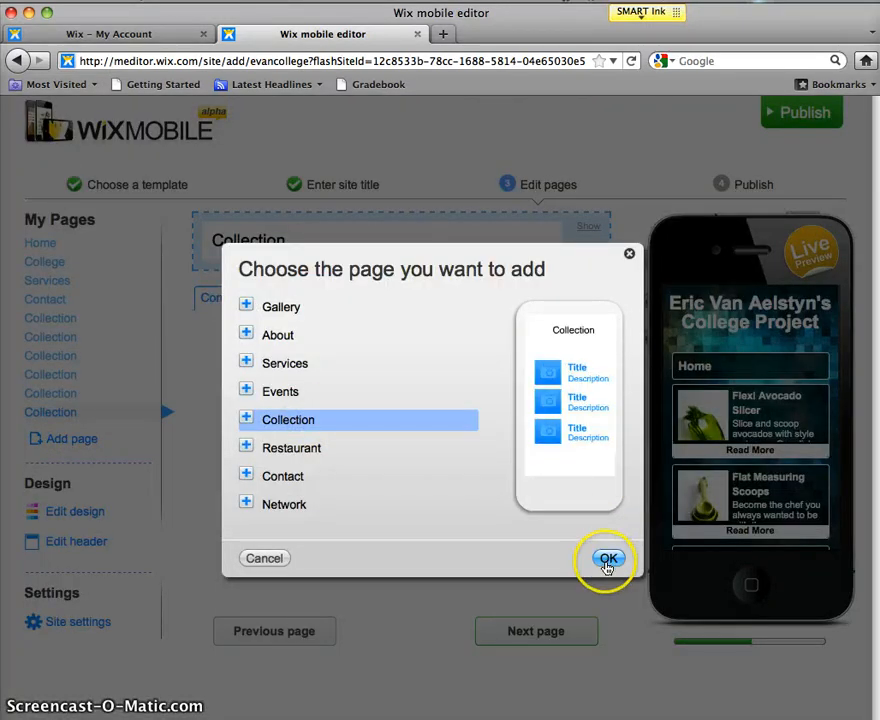
left_click(606, 558)
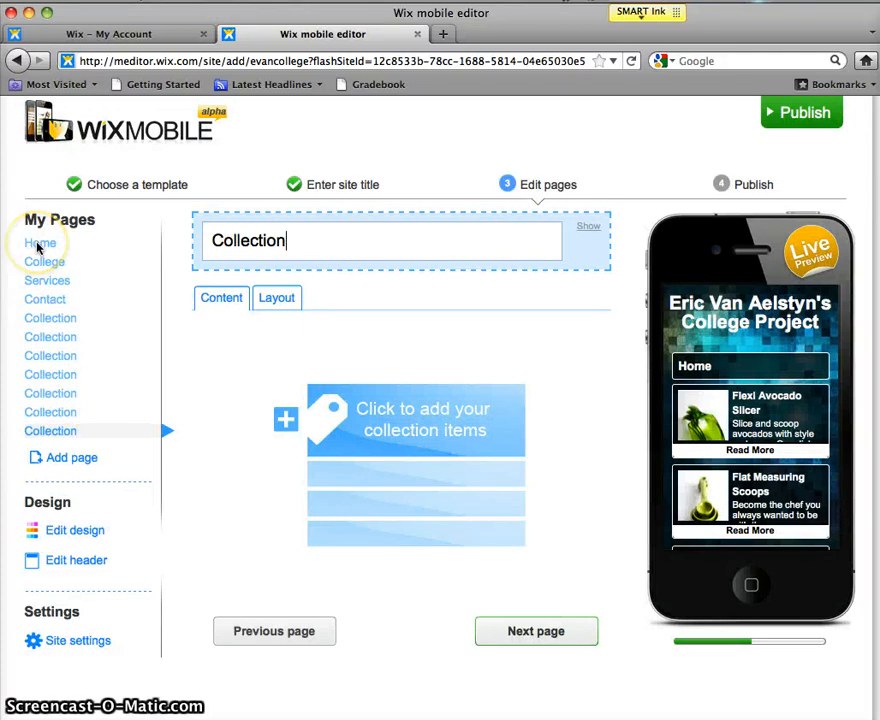
left_click(58, 262)
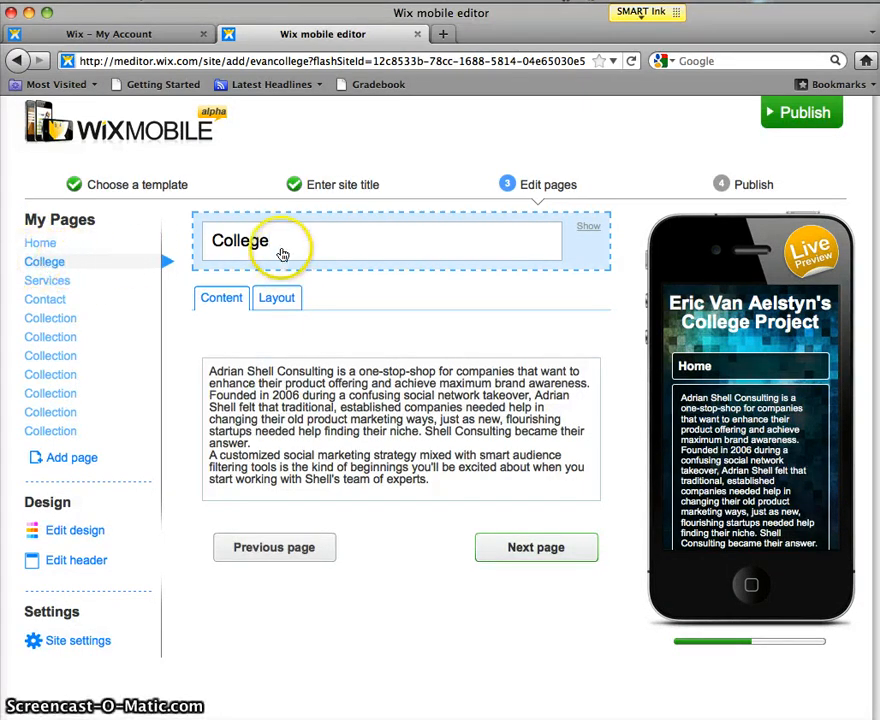
Step: Rename College, Services and Contact to 'This Mobile App', 'Applying to College' and 'What is the Common'
left_click_drag(281, 245, 191, 242)
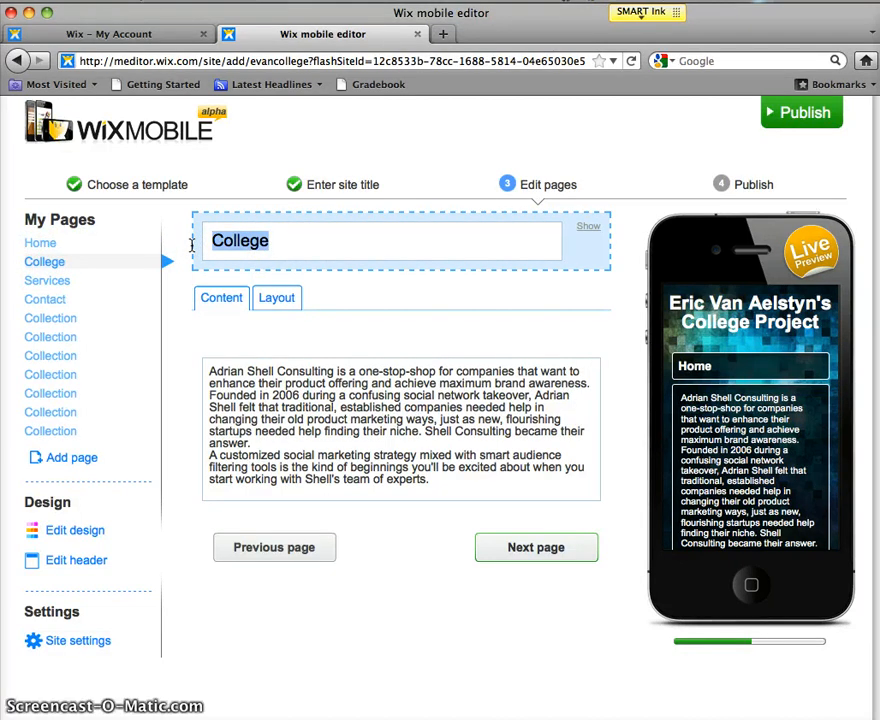
type("This Mobile App")
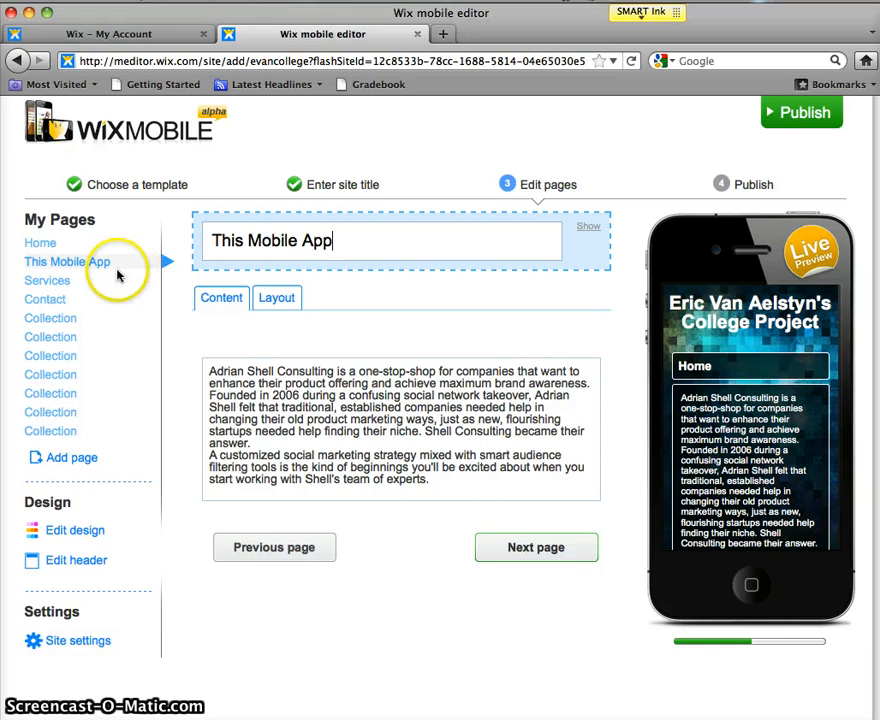
left_click(53, 281)
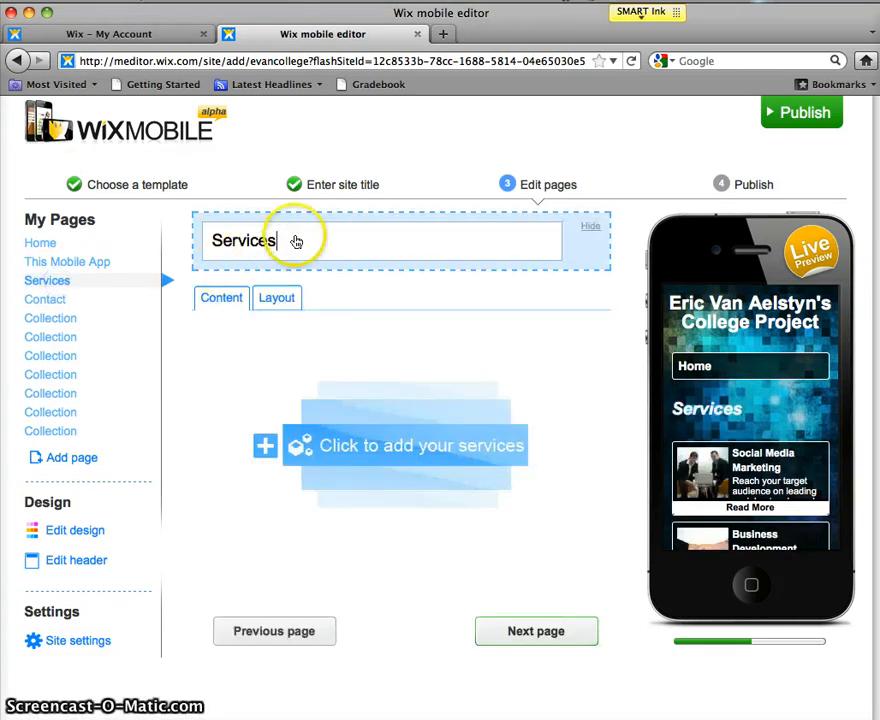
left_click_drag(295, 241, 177, 238)
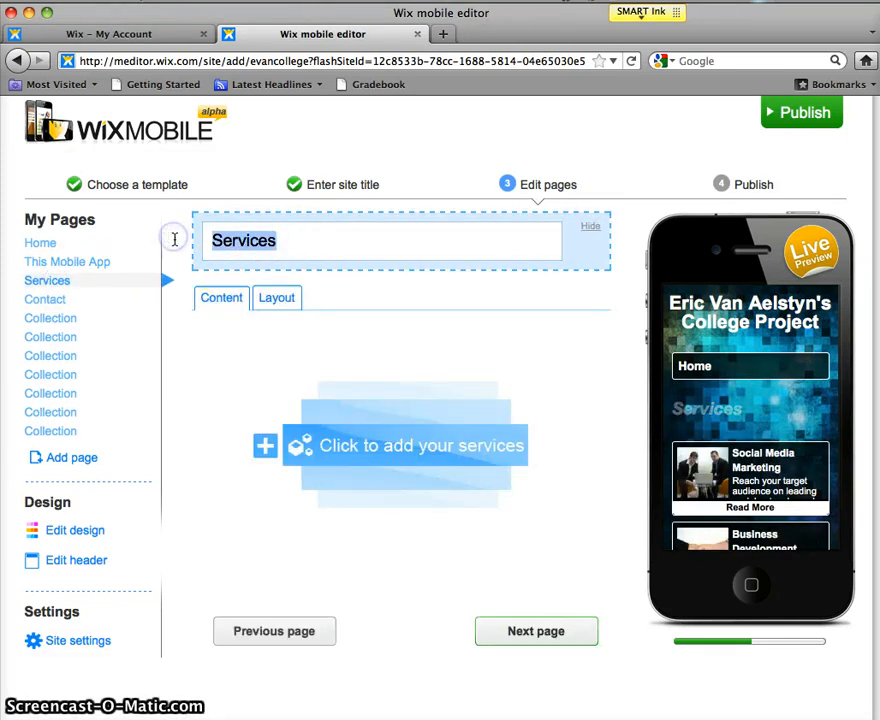
type("Applying to College")
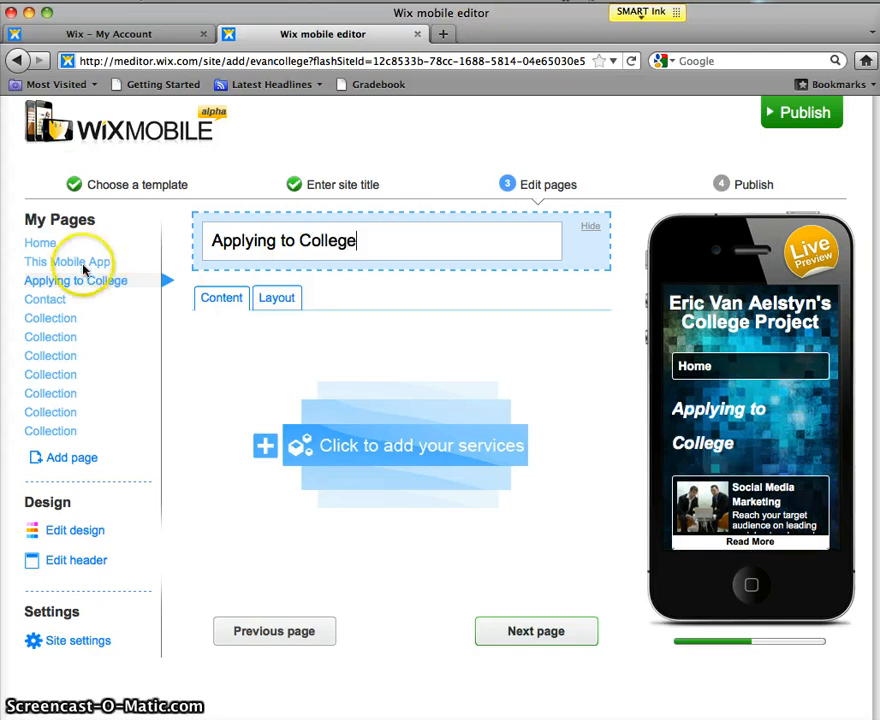
left_click(38, 297)
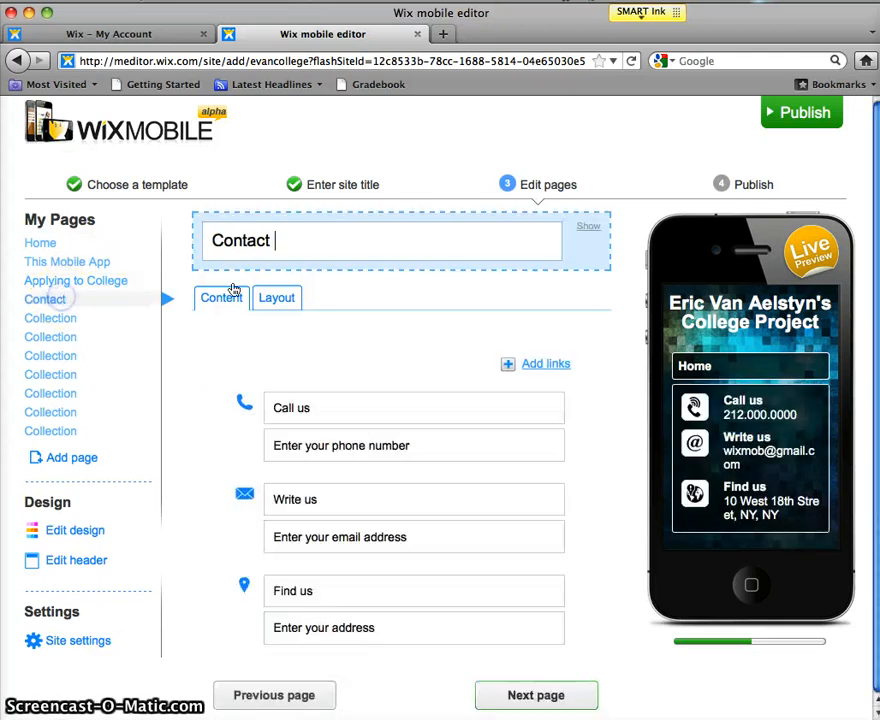
left_click_drag(306, 256, 140, 237)
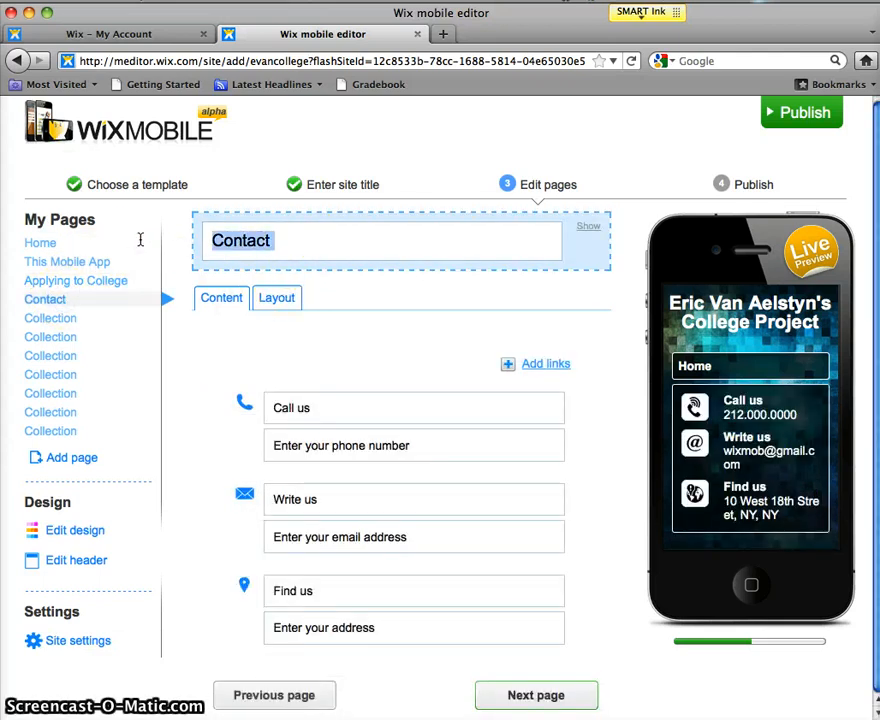
type("What is the Common Application?")
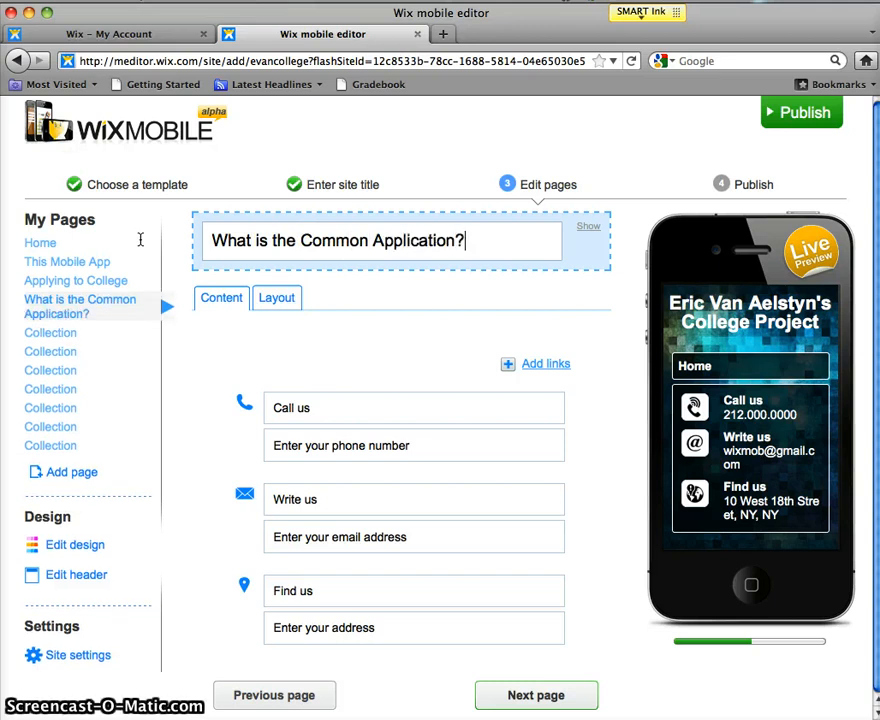
Step: Retitle the first two Collection pages 'Future Plans' and 'Demographics and Family'
left_click(64, 334)
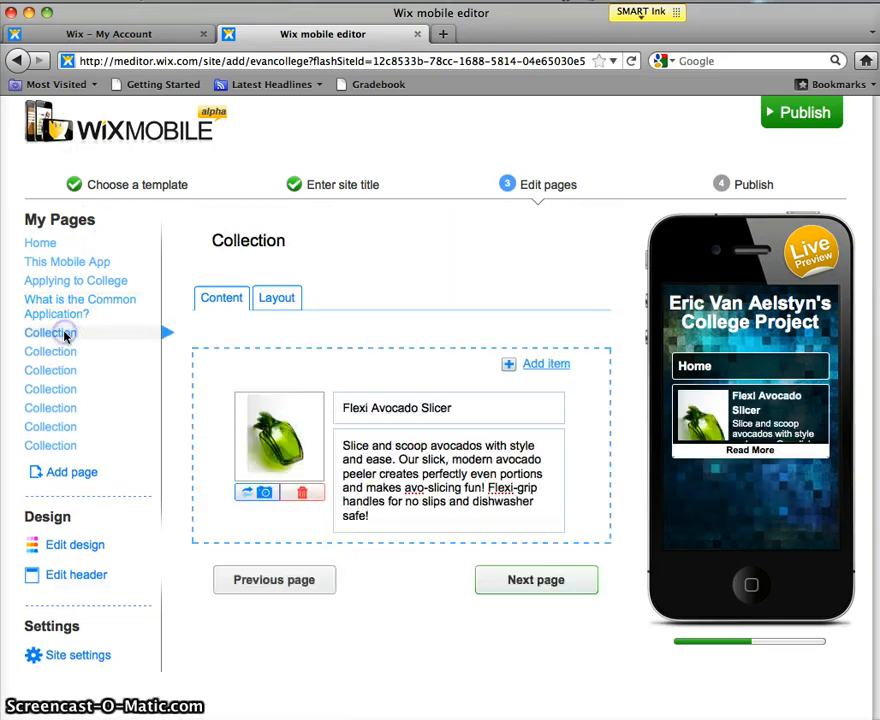
left_click(295, 253)
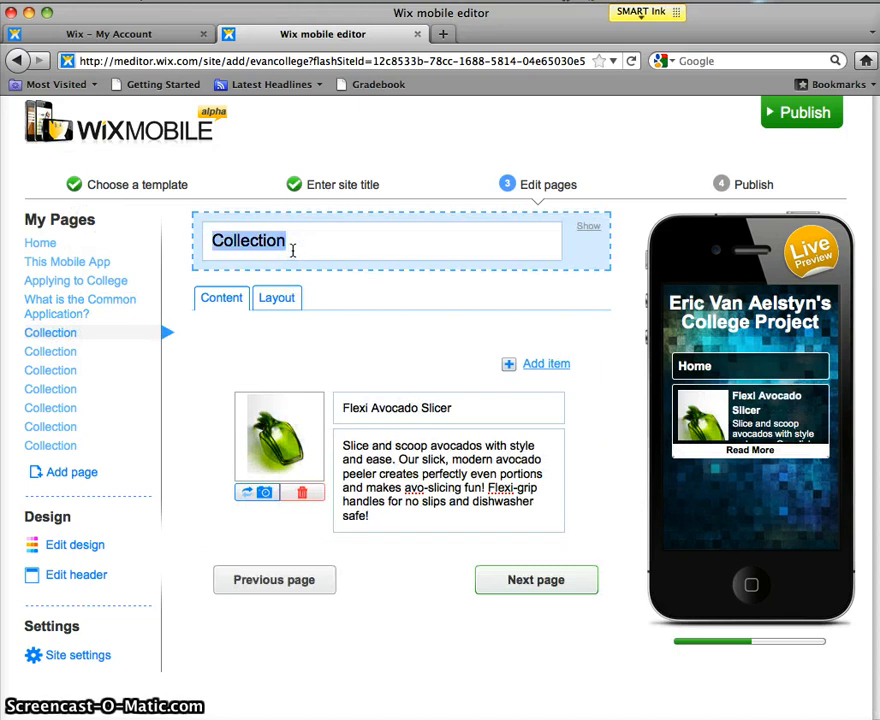
type("Future P")
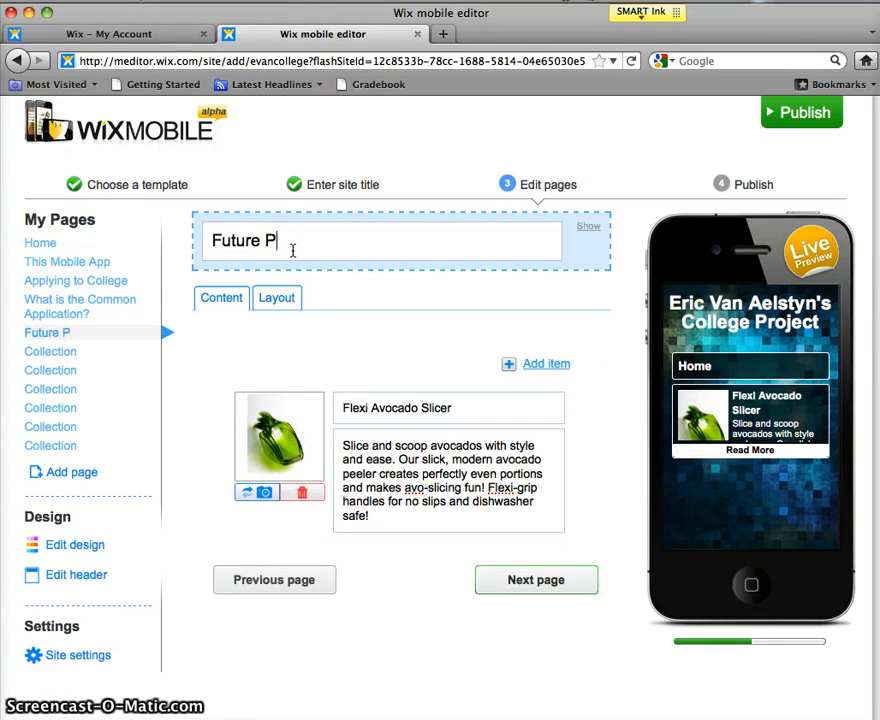
type("lans")
left_click(64, 351)
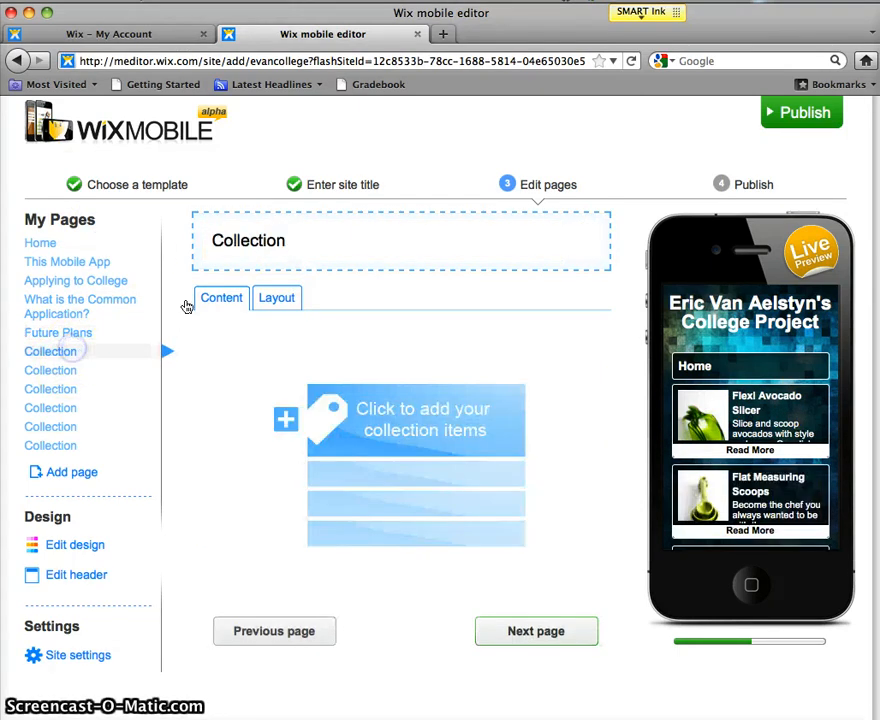
left_click(304, 245)
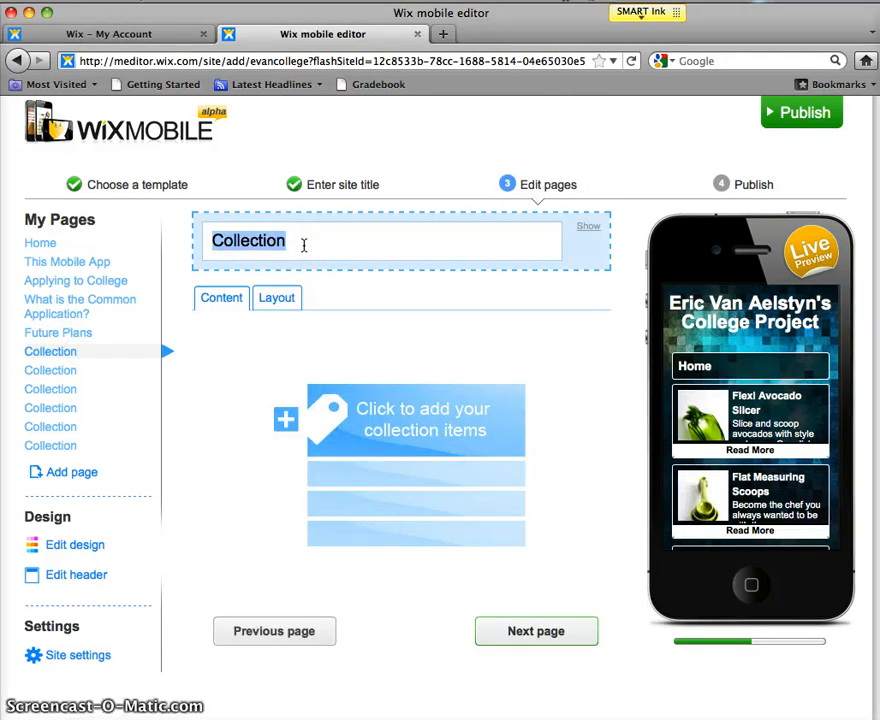
type("Demogr")
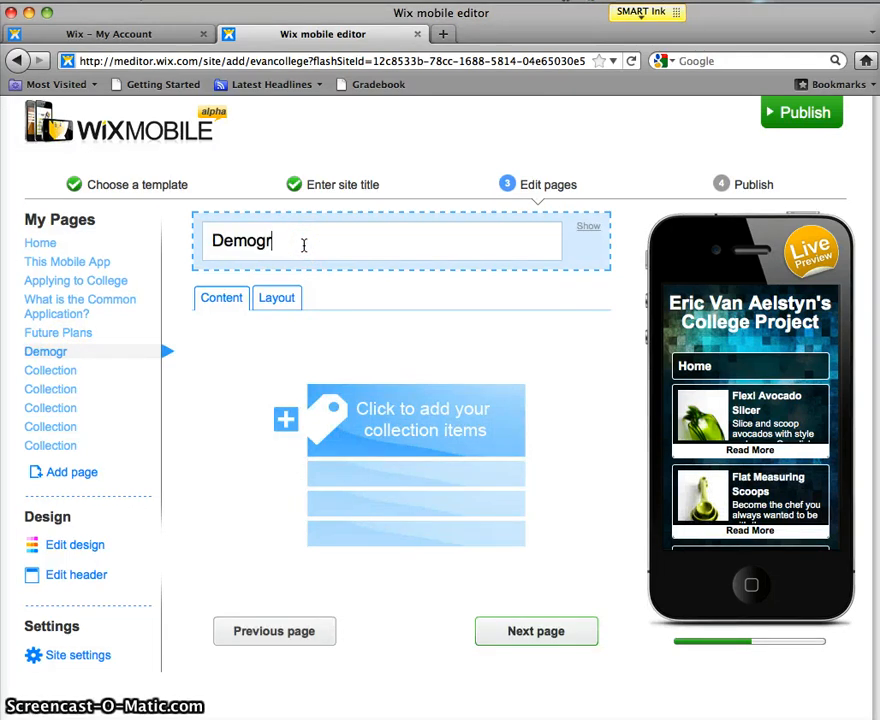
type("ap")
key("BackSpace")
type("aphics and ")
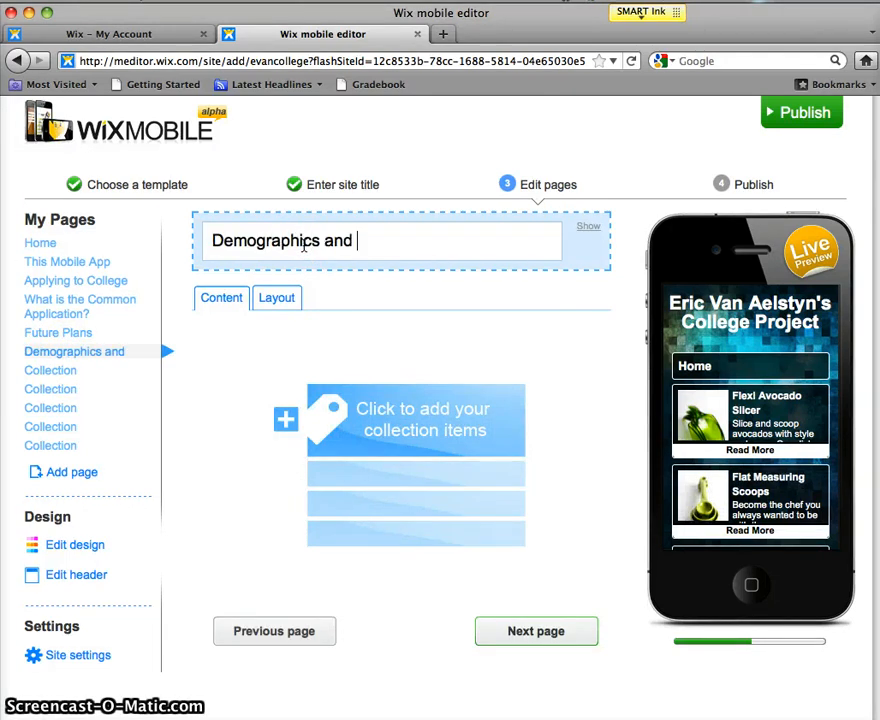
type("Family")
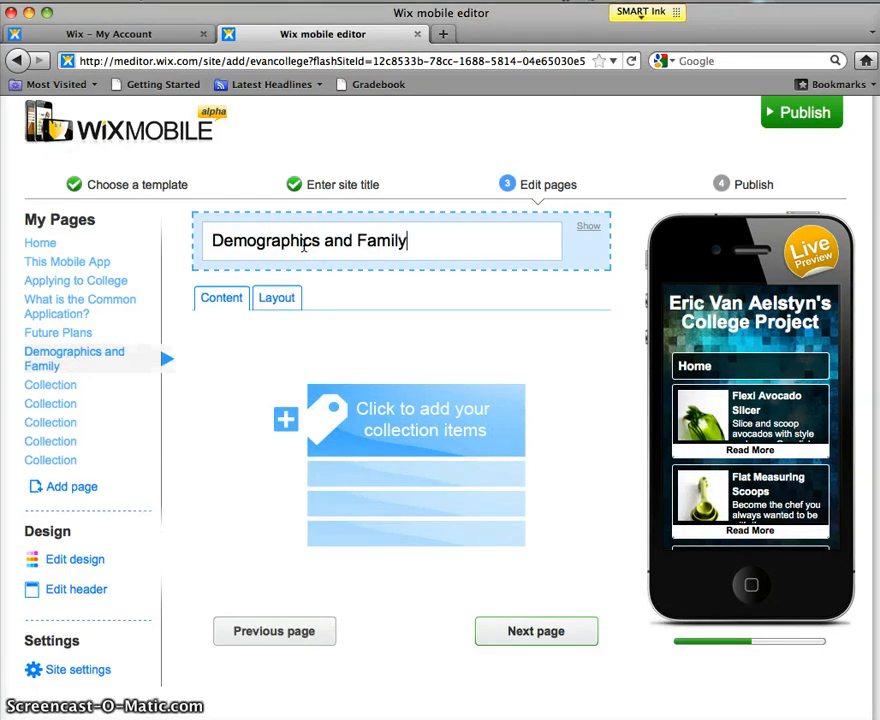
Step: Retitle the next Collection pages 'Education and Academics' and 'Extra Curricular Activities and Work'
left_click(62, 388)
left_click(318, 240)
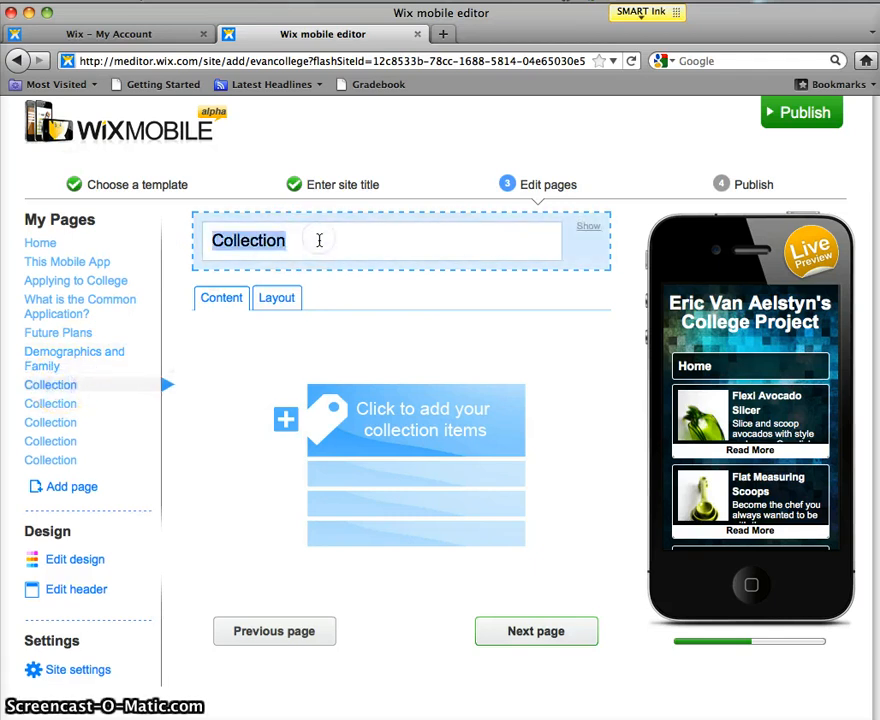
type("Edu")
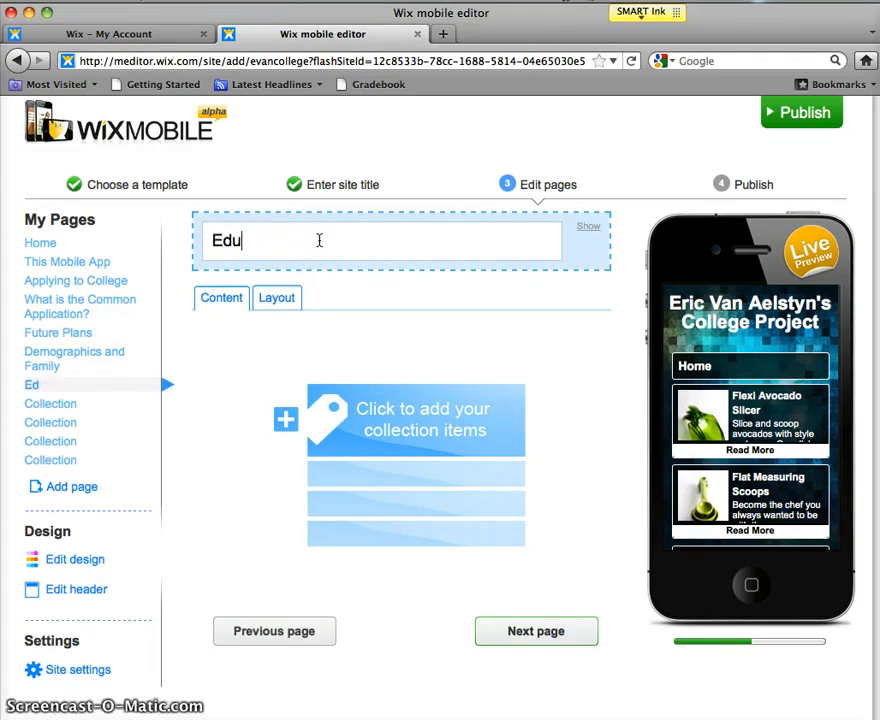
type("cation and Aca")
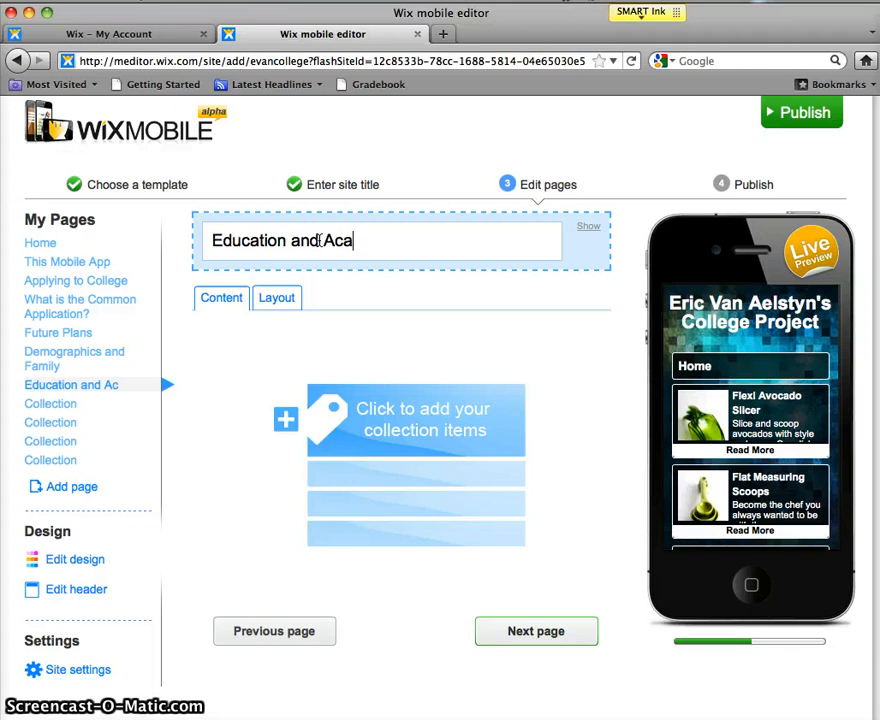
type("demics")
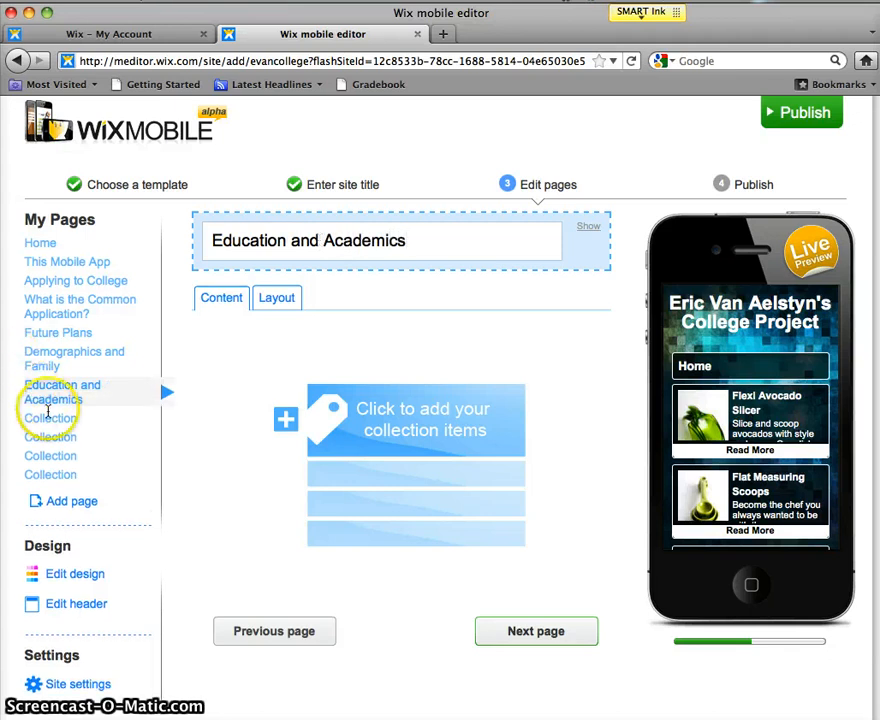
left_click(48, 412)
left_click(334, 245)
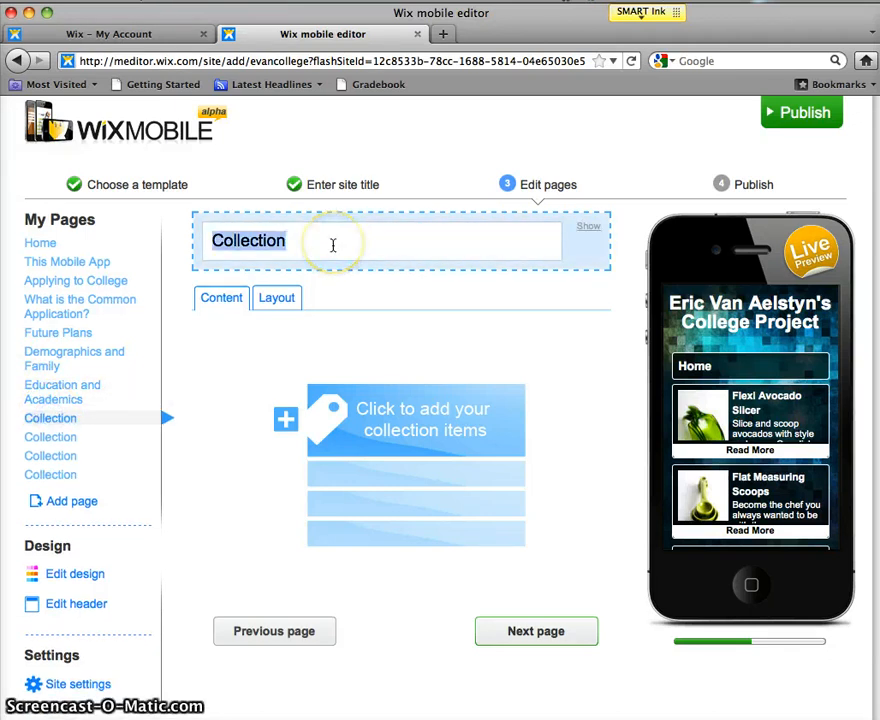
type("Extra")
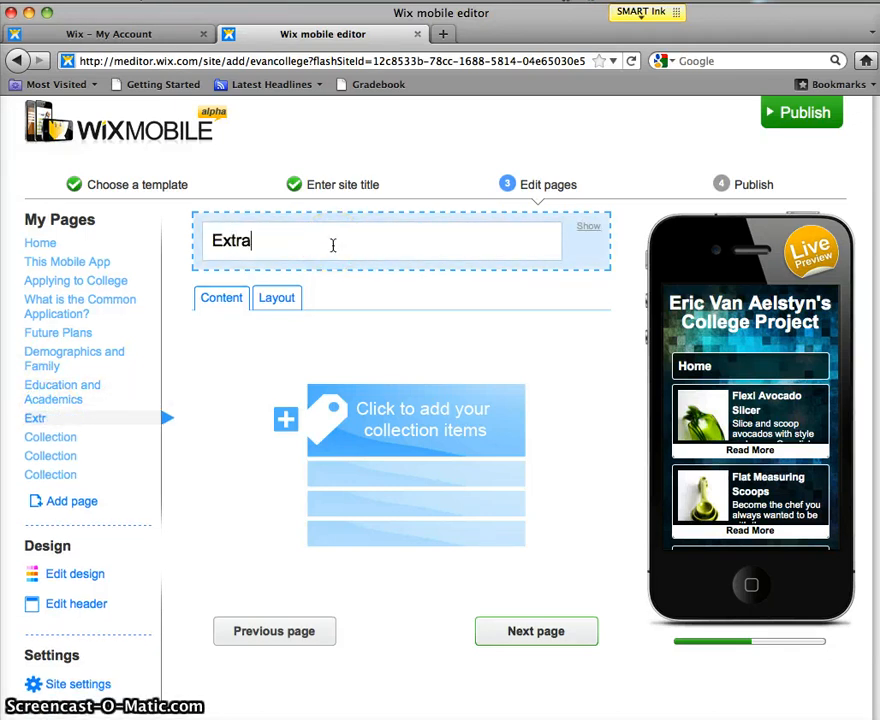
type(" Curricular Activit")
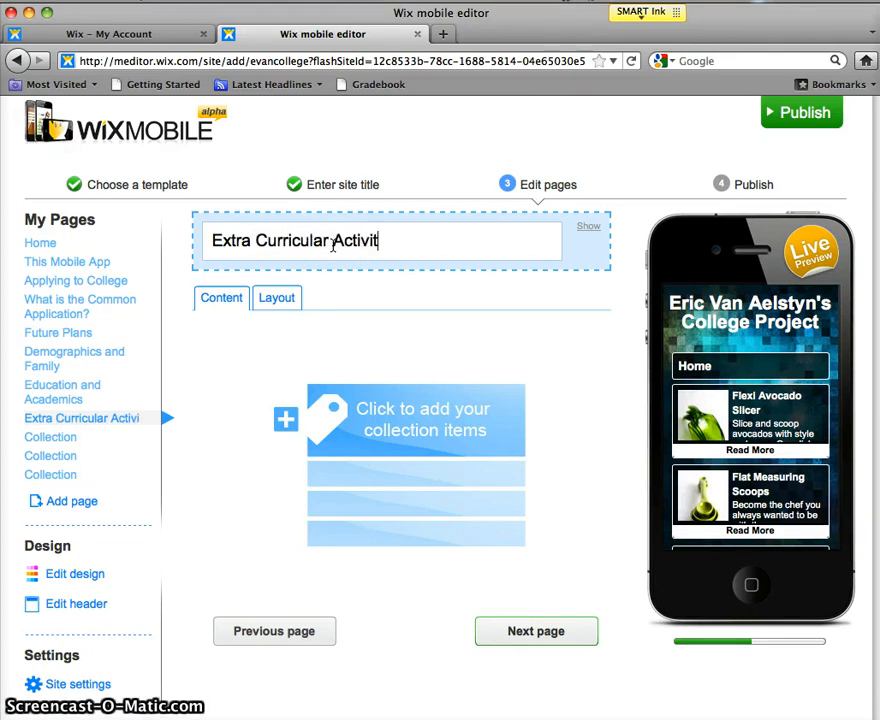
type("ies")
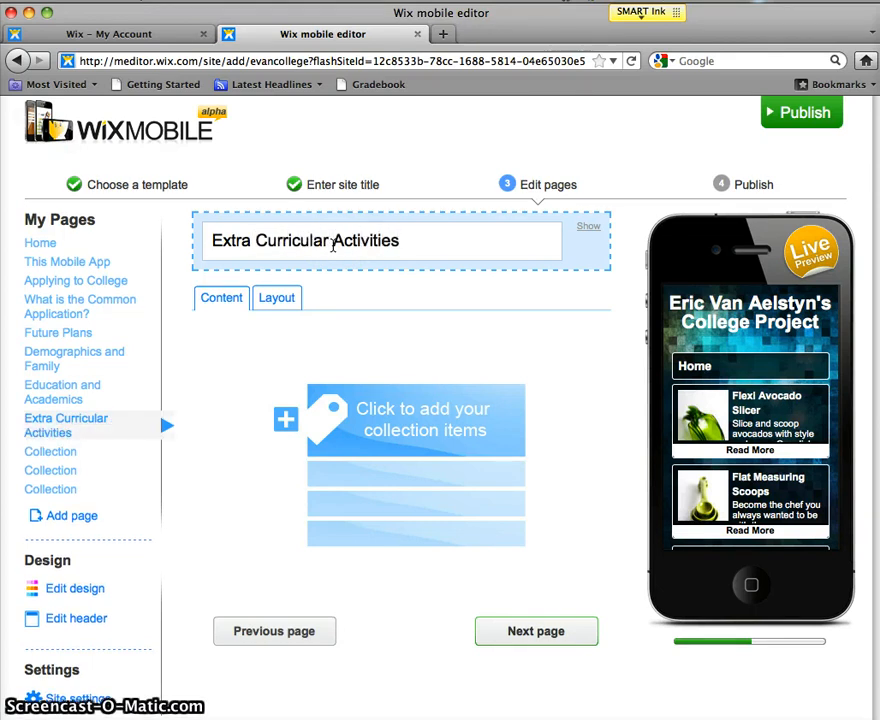
type(" and Work")
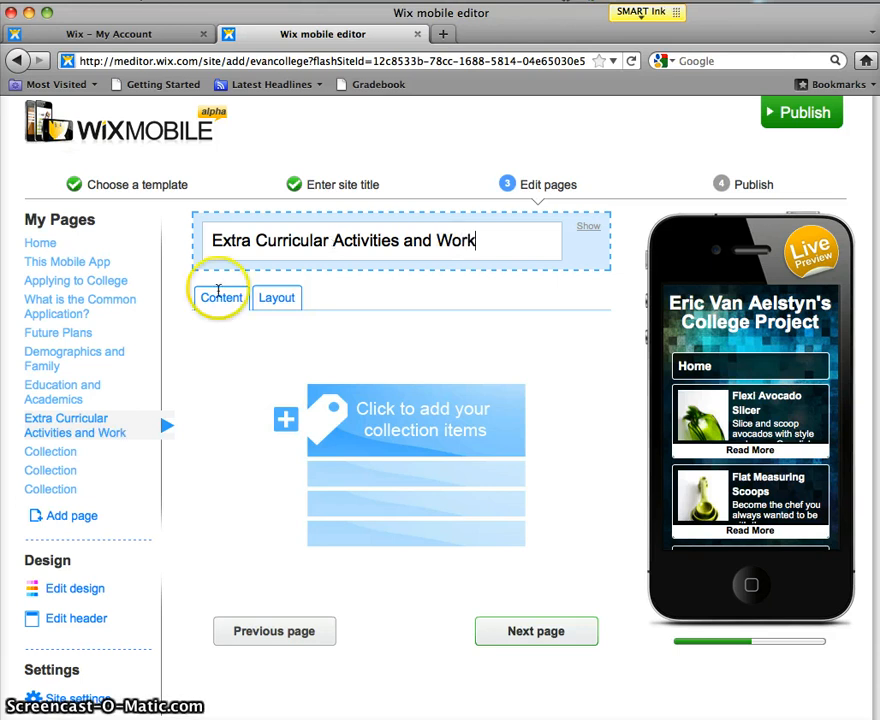
Step: Retitle two more Collection pages 'Writing and History' and 'What this all means'
left_click(60, 449)
left_click(340, 224)
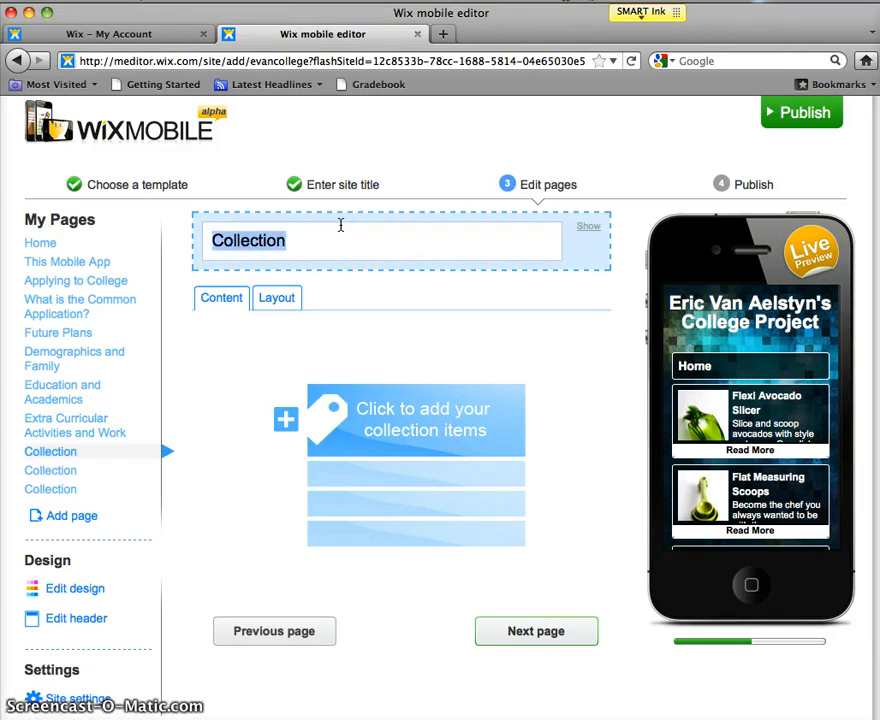
type("Writing and Histor")
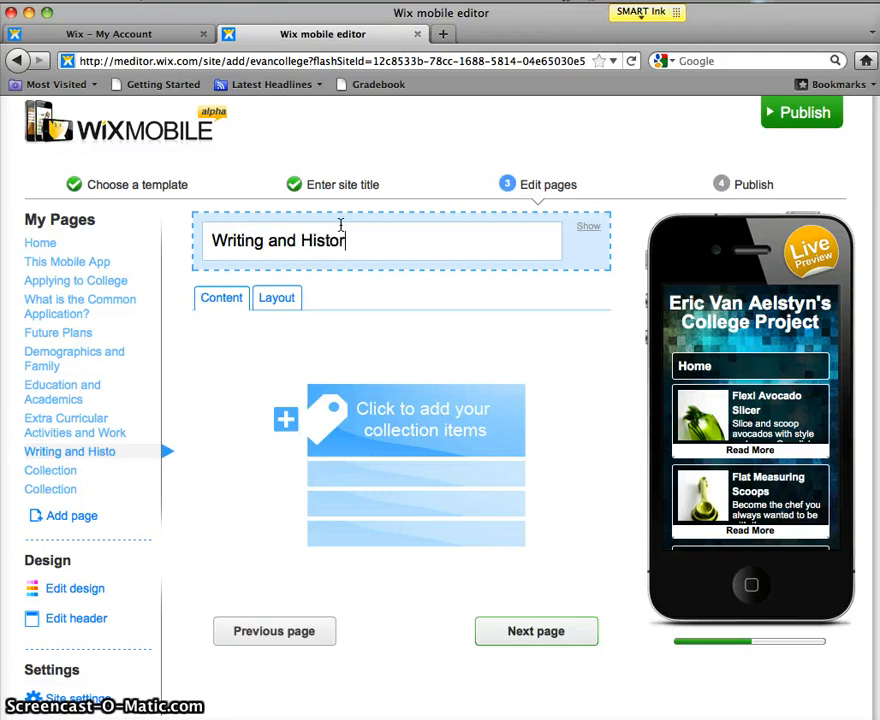
type("y")
left_click(66, 469)
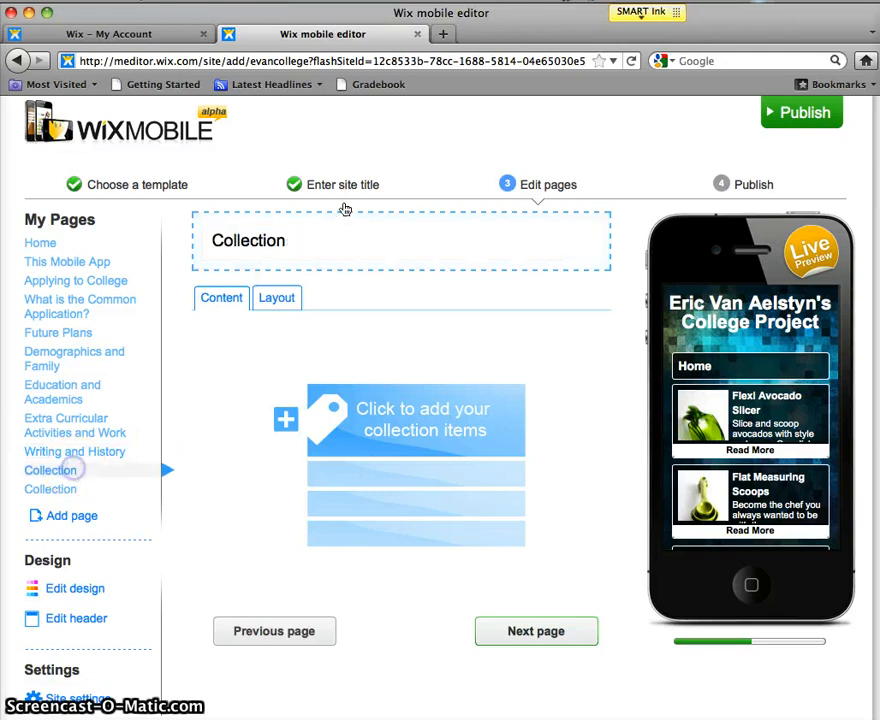
left_click(303, 236)
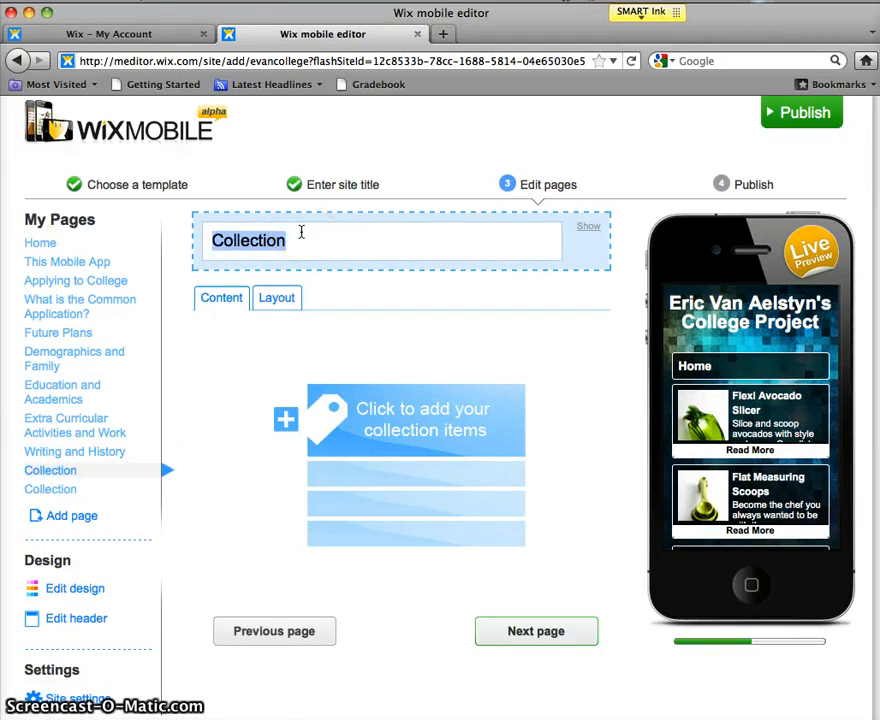
type("What this")
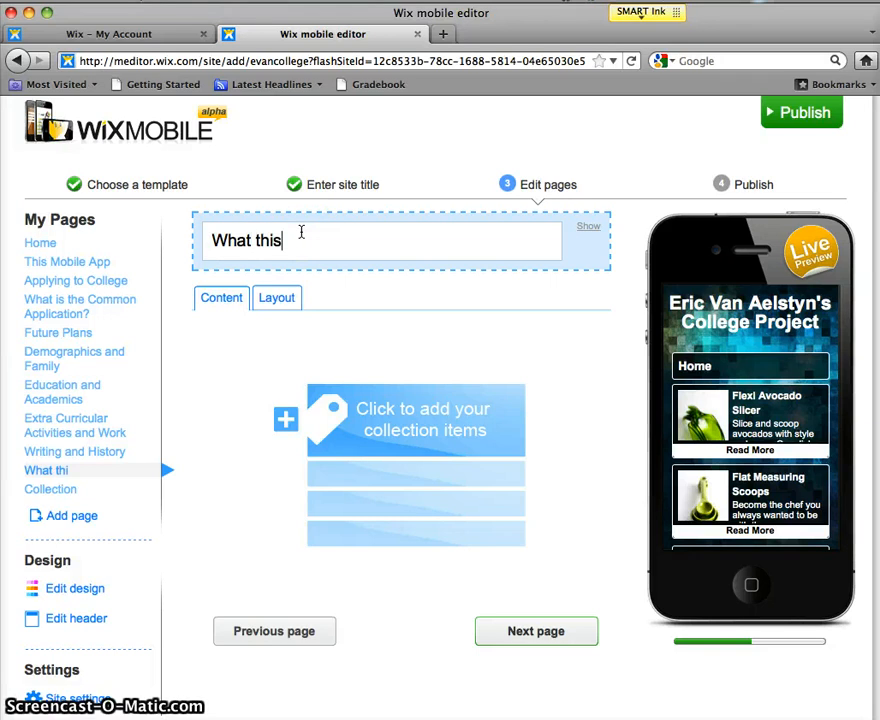
type(" all means?")
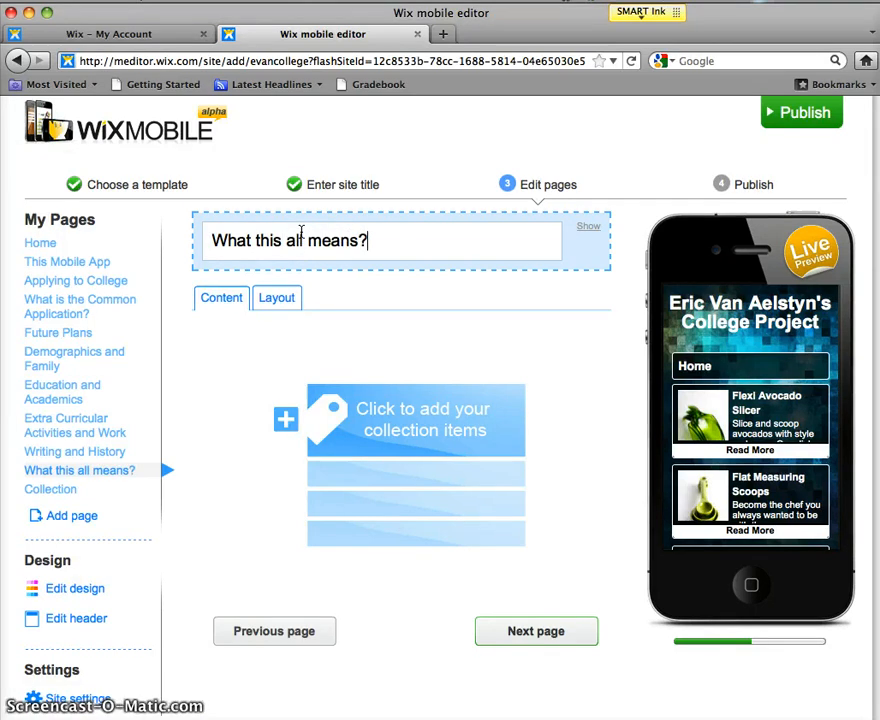
left_click(57, 494)
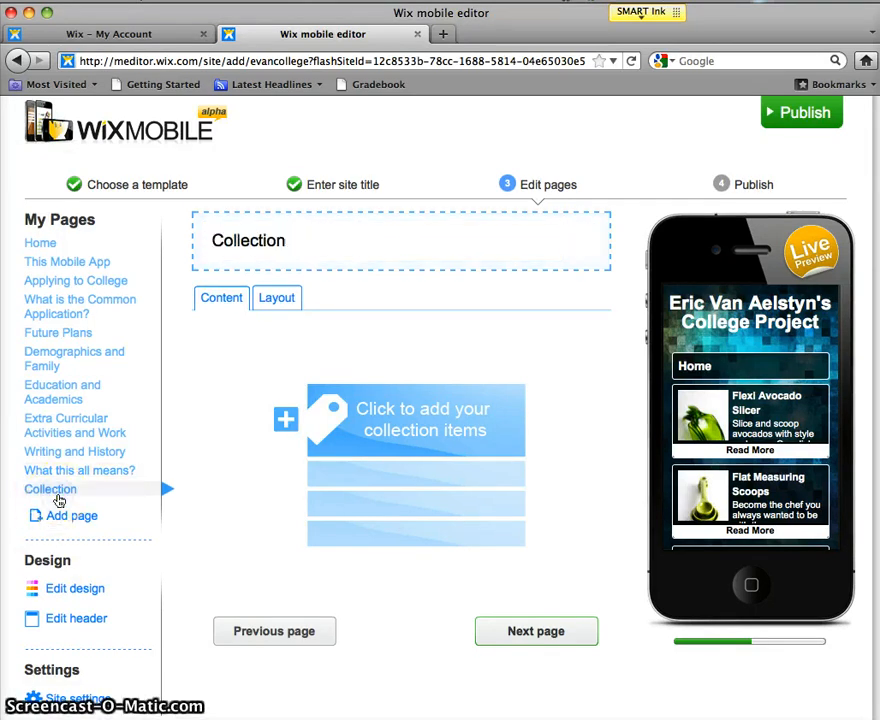
Step: Delete the leftover Collection page and open the This Mobile App page
left_click(44, 243)
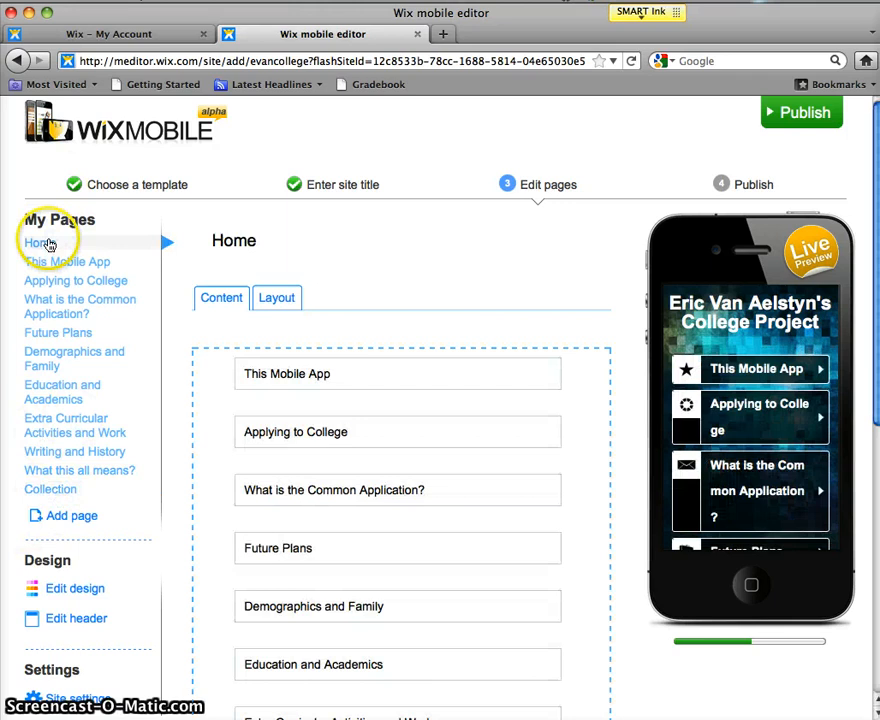
scroll(358, 371, "down", 8)
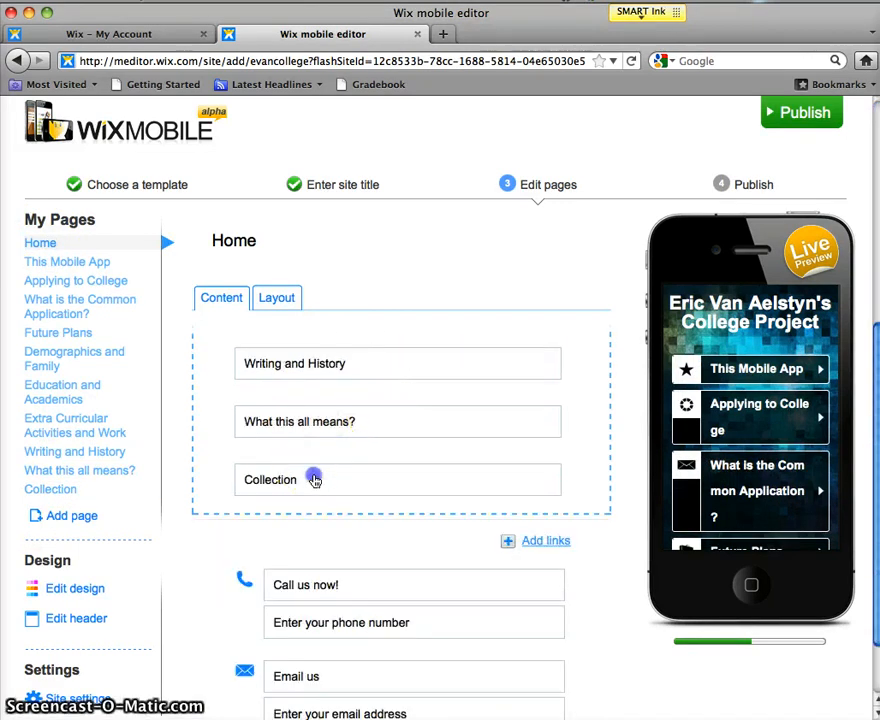
left_click(313, 477)
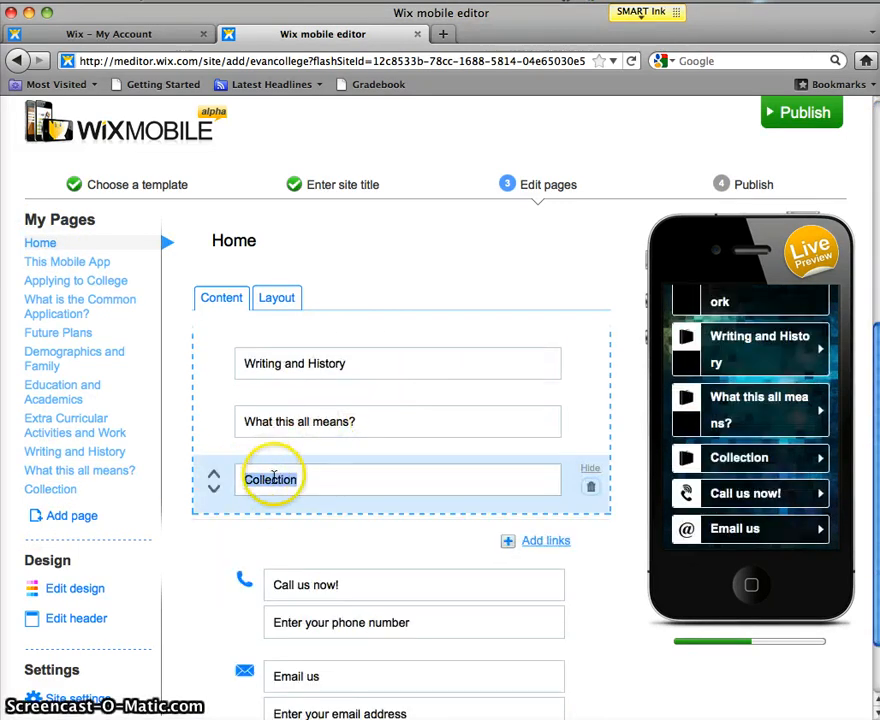
left_click(591, 488)
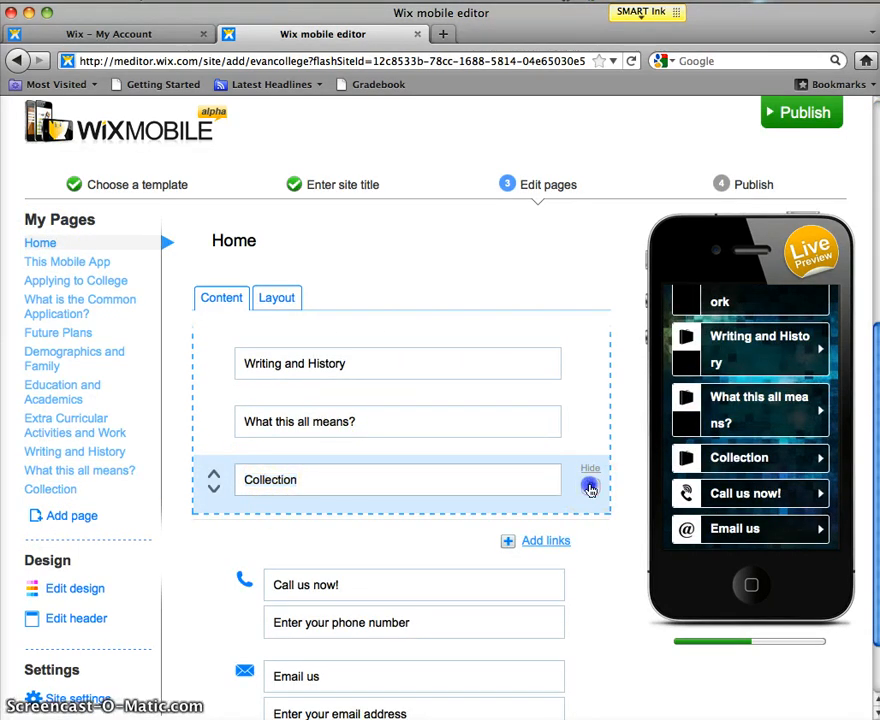
left_click(599, 451)
left_click(377, 493)
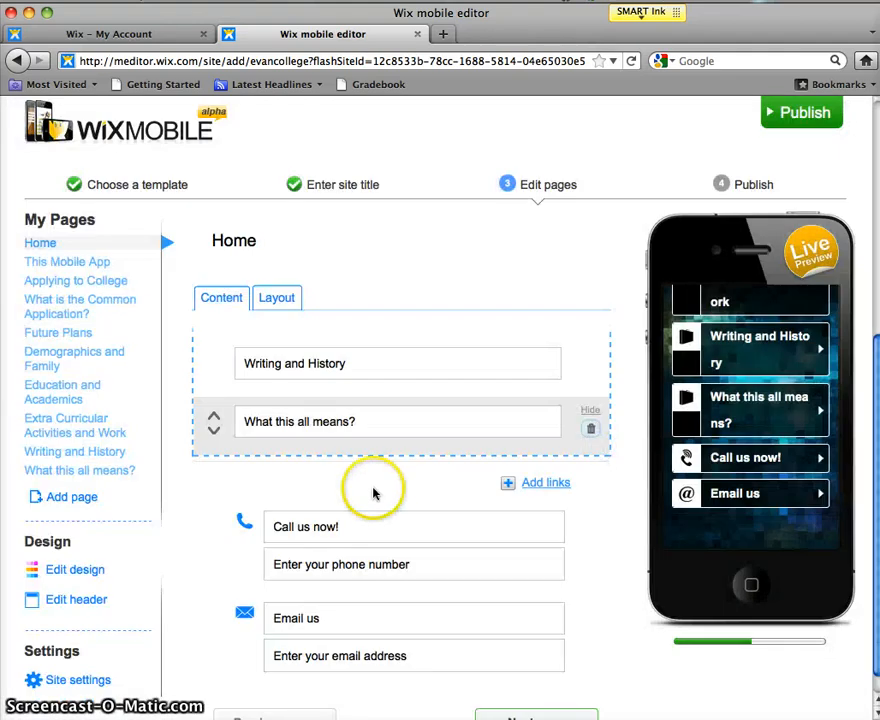
scroll(373, 492, "up", 7)
scroll(373, 492, "up", 2)
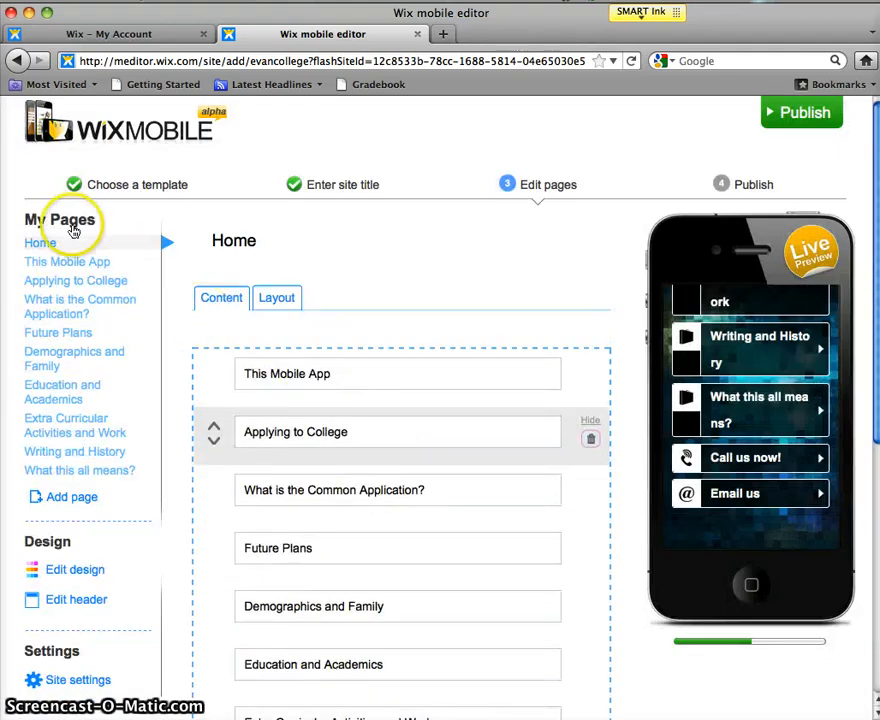
left_click(71, 262)
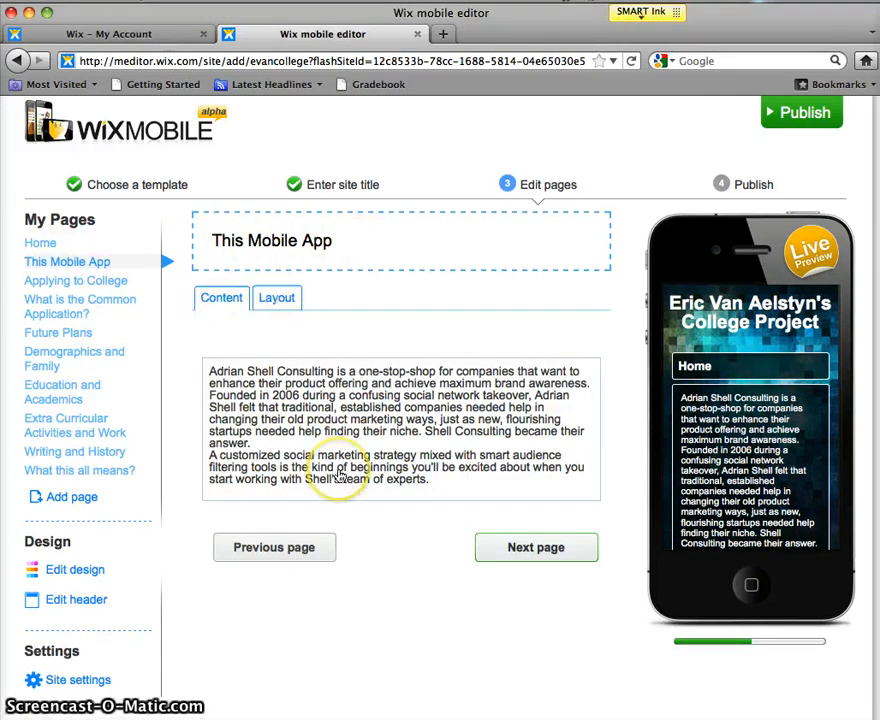
Step: Insert an Image & Text element on This Mobile App and move it above the Text element
left_click(278, 300)
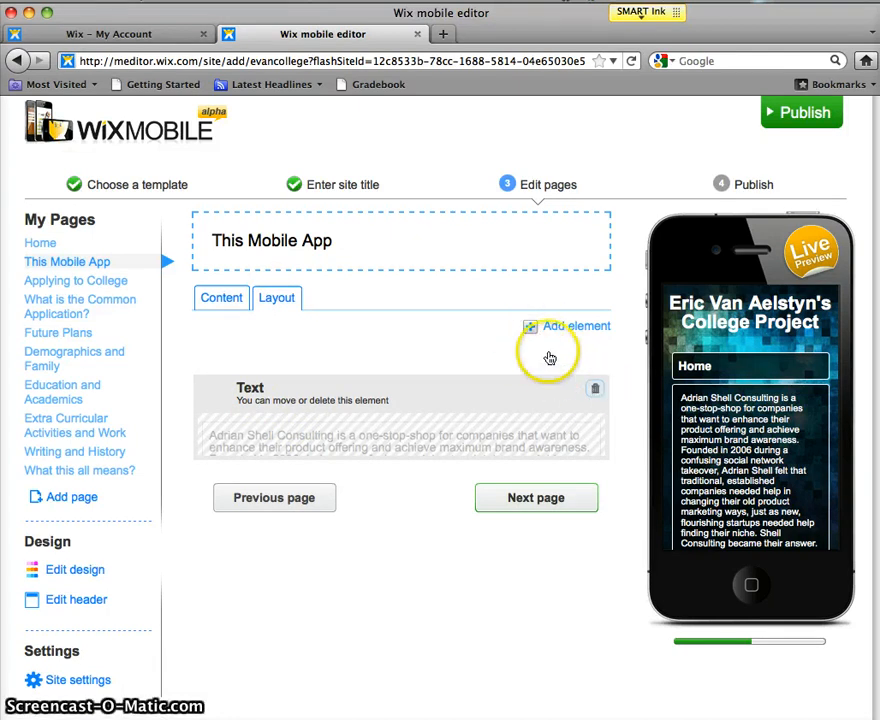
left_click(529, 327)
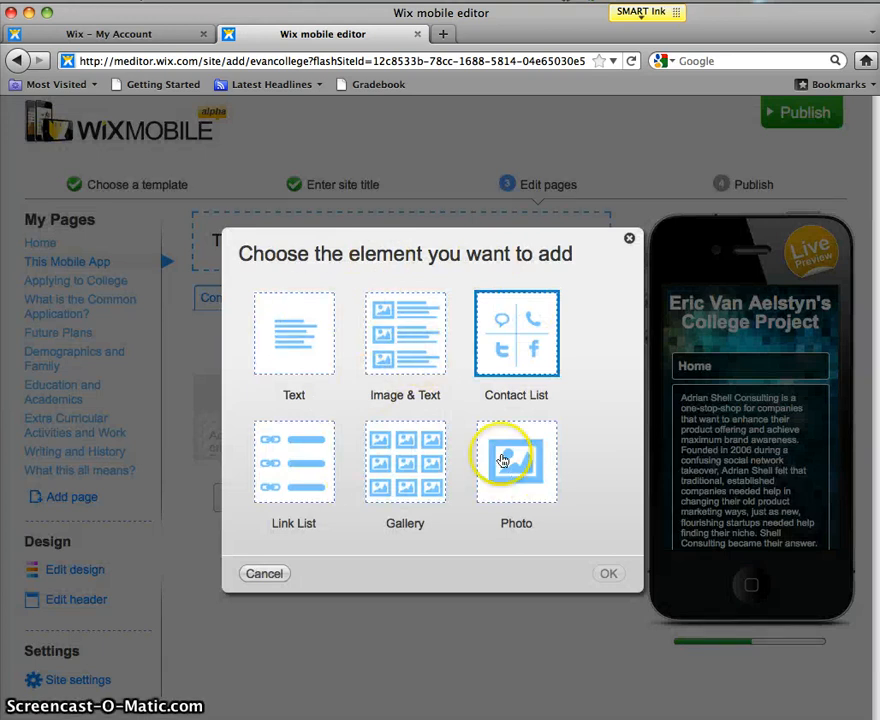
left_click(420, 349)
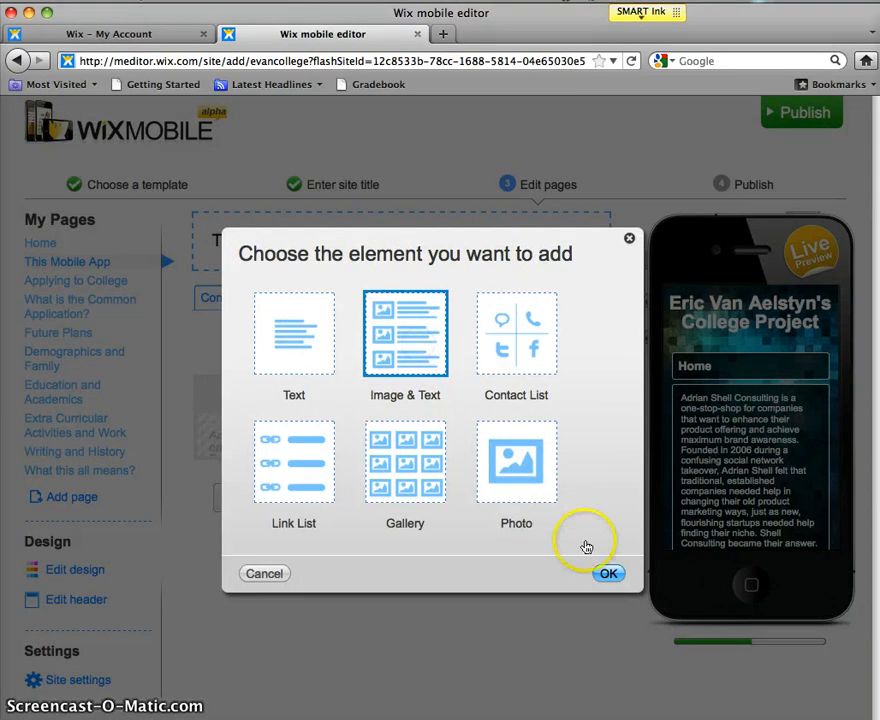
left_click(607, 575)
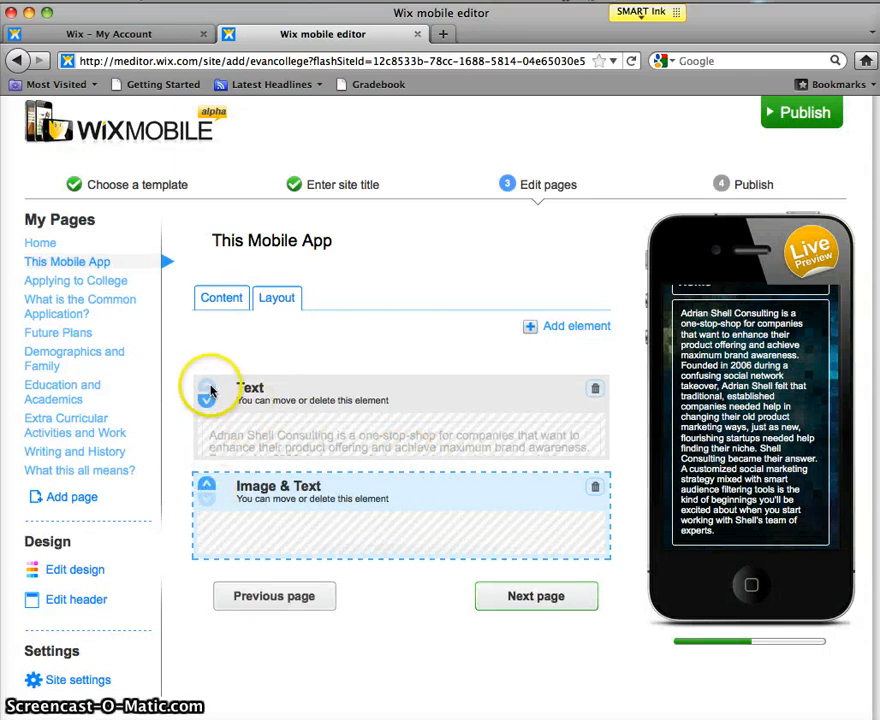
left_click(207, 483)
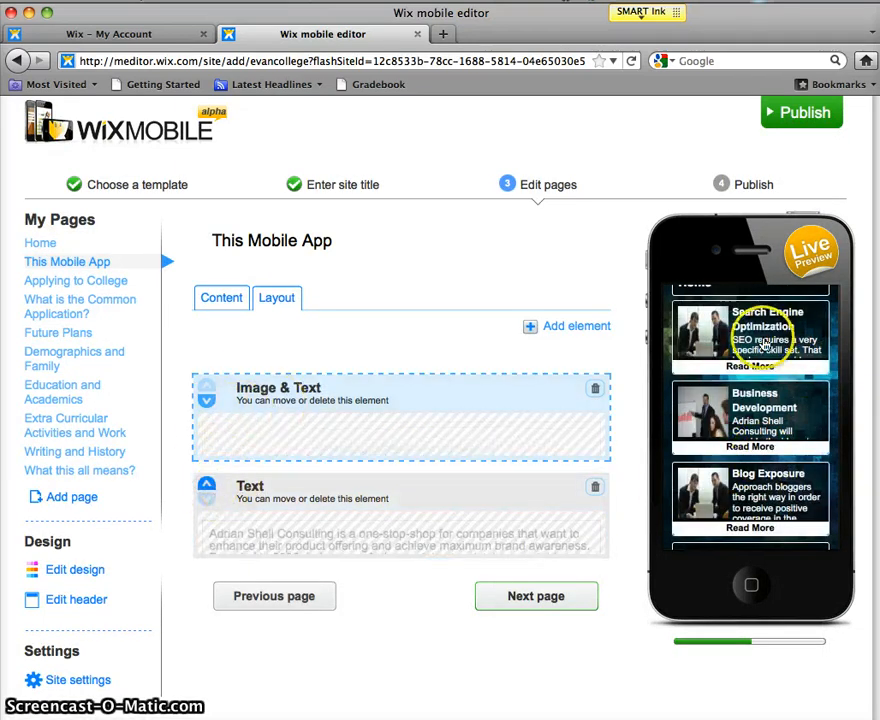
left_click(232, 300)
Step: Add a single 'Search Engine Optimization' item to the Image & Text element and select the body text
left_click(348, 379)
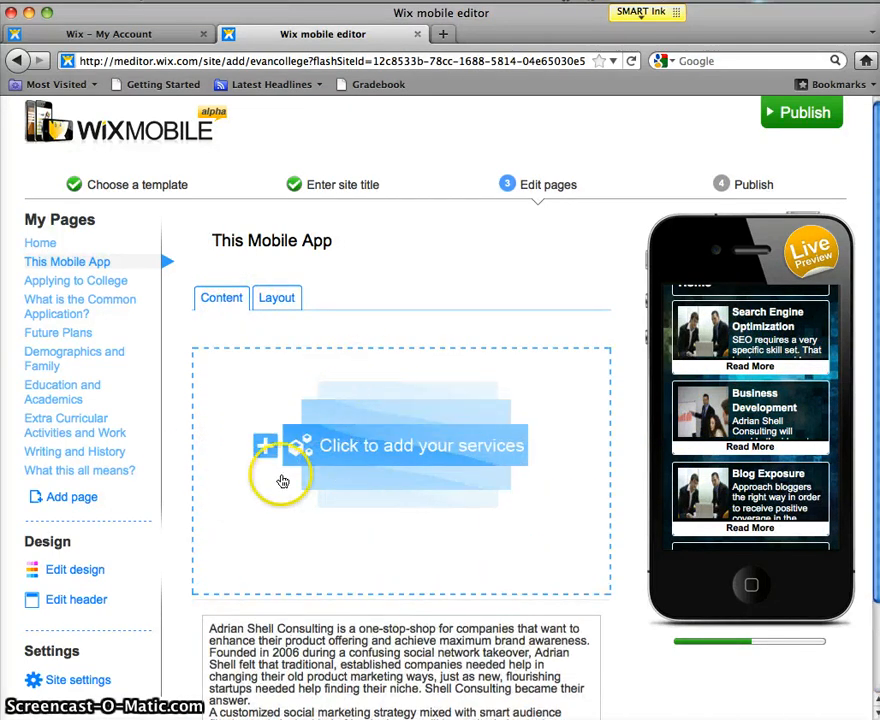
left_click(271, 444)
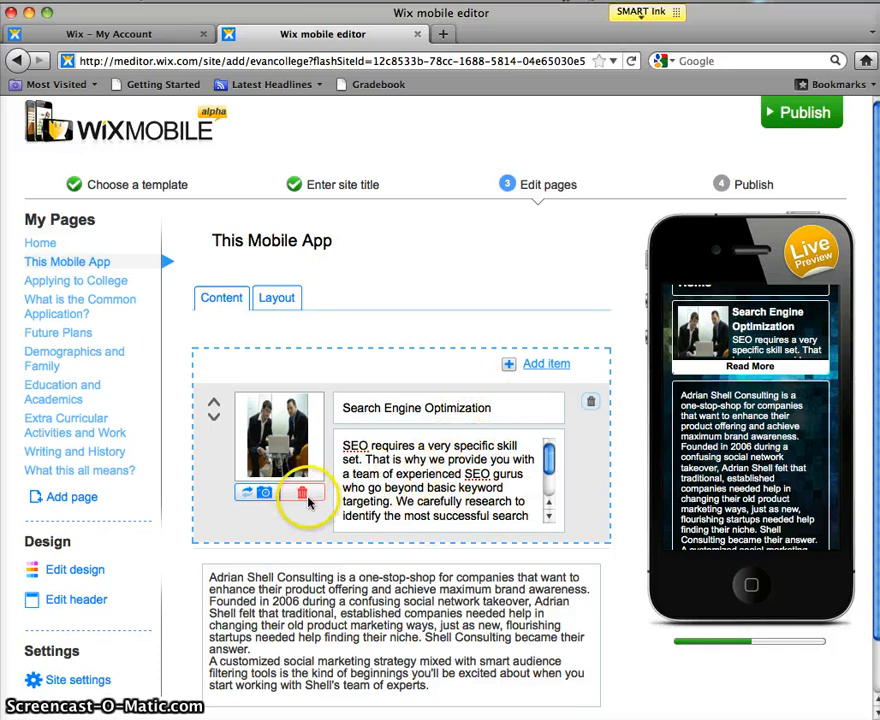
left_click(298, 596)
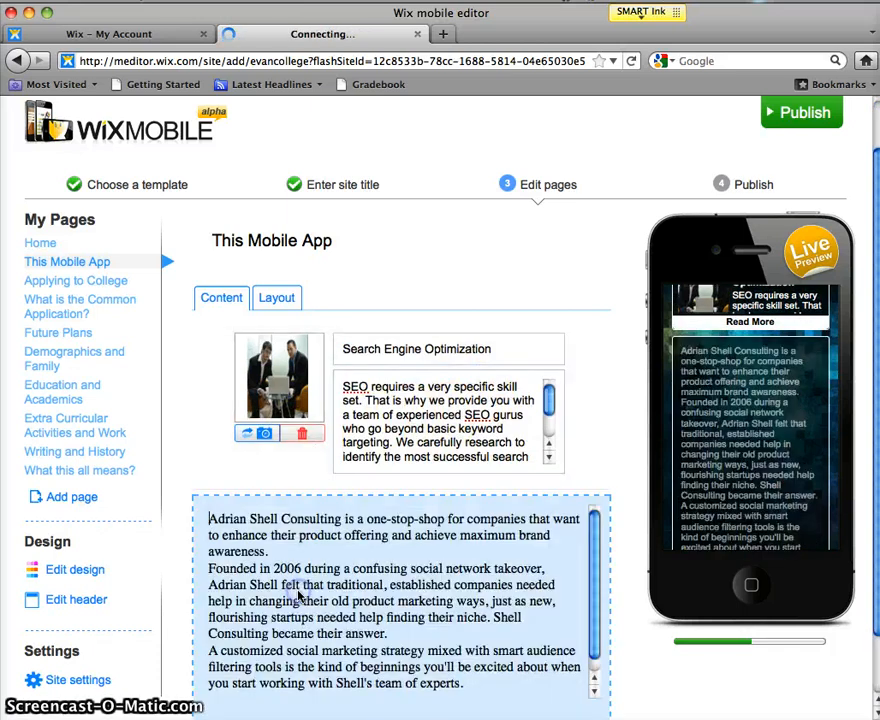
scroll(276, 603, "down", 1)
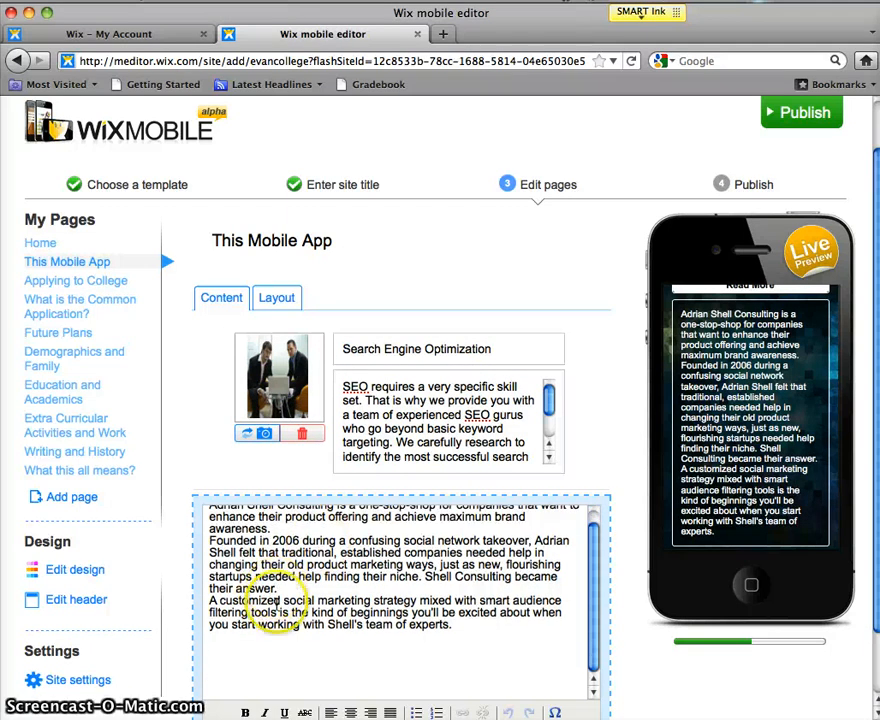
scroll(277, 584, "up", 1)
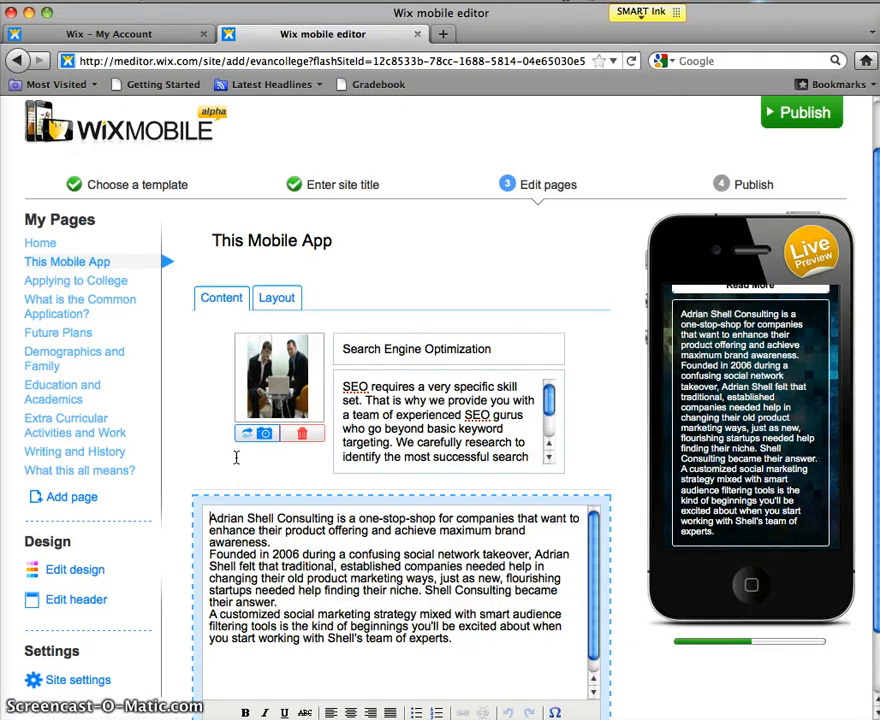
Step: Replace the sample paragraph with 'How does my race/gender/socio-economic status/cultural upbringing affect my opportunities when applying to college'
left_click_drag(467, 700, 212, 520)
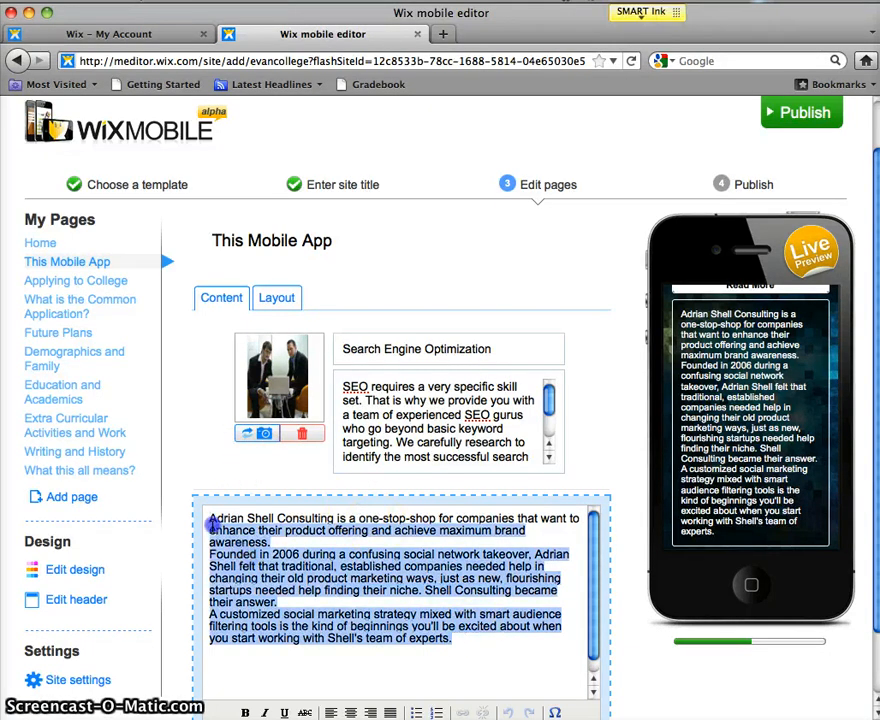
key("BackSpace")
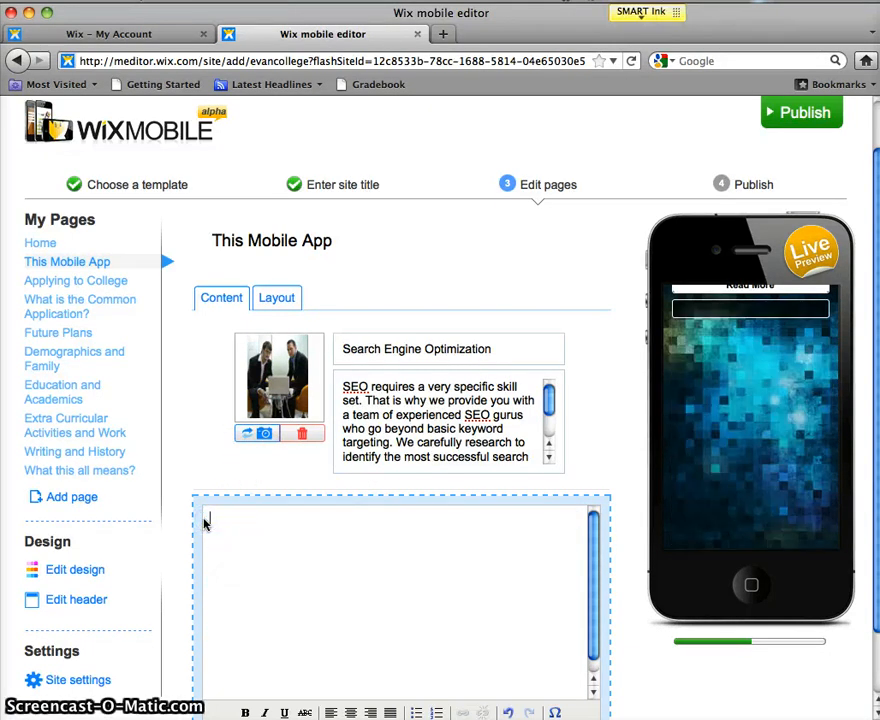
type("How d")
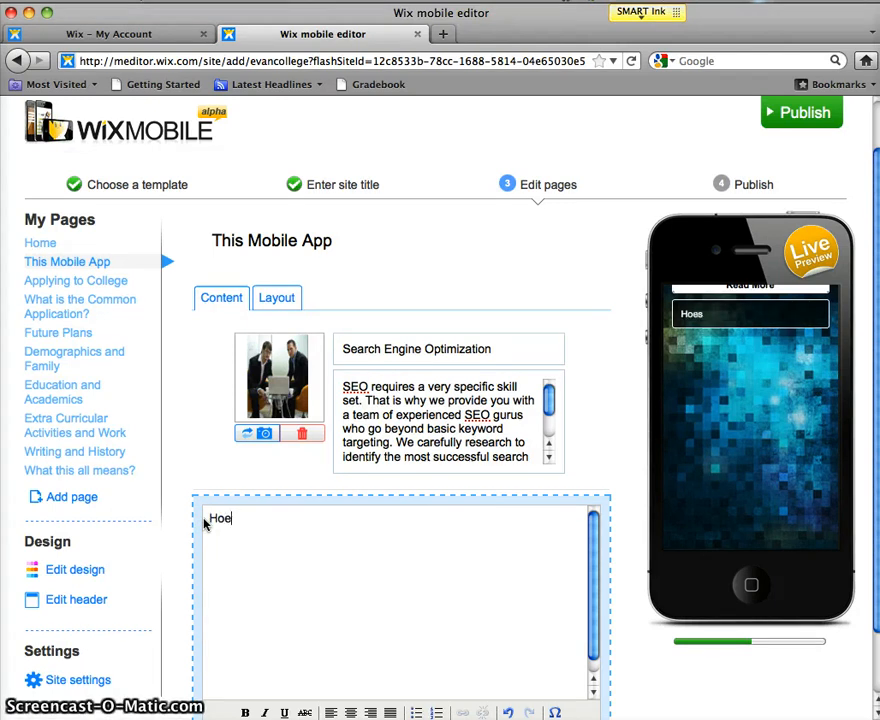
type("oes my race")
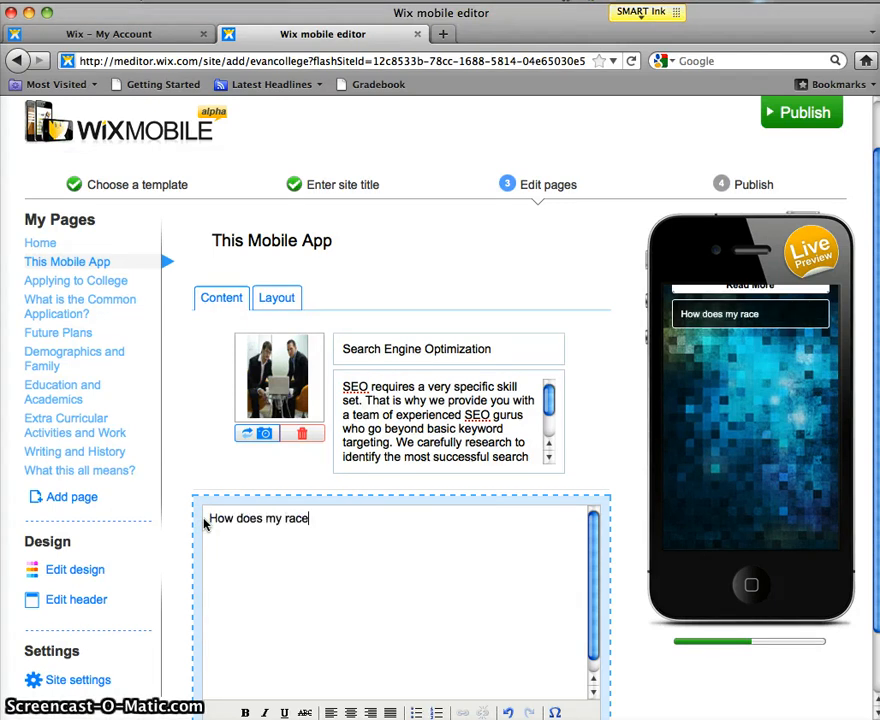
type("/gender")
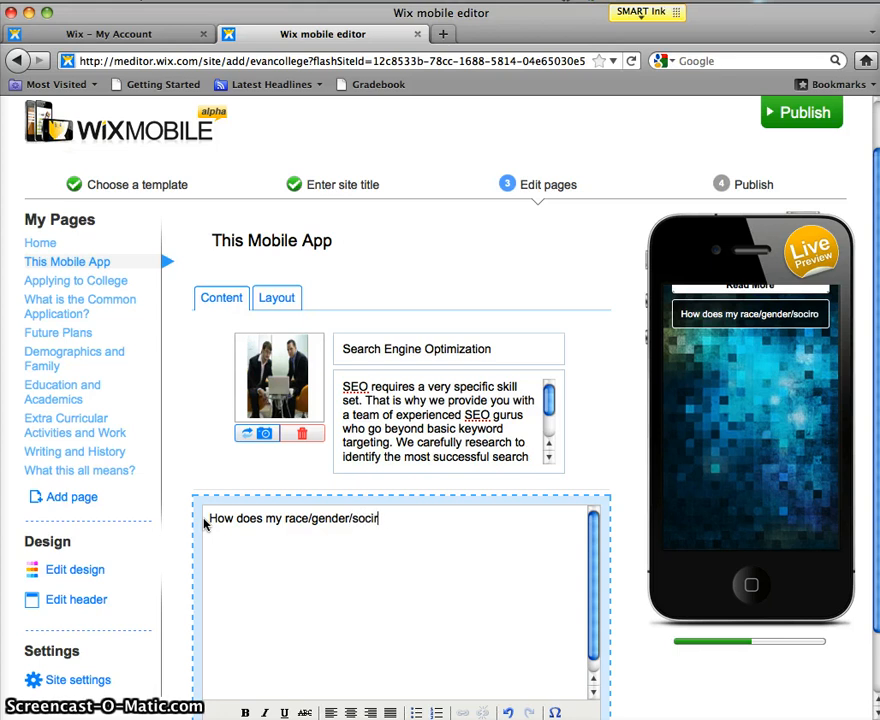
type("/socio-econm")
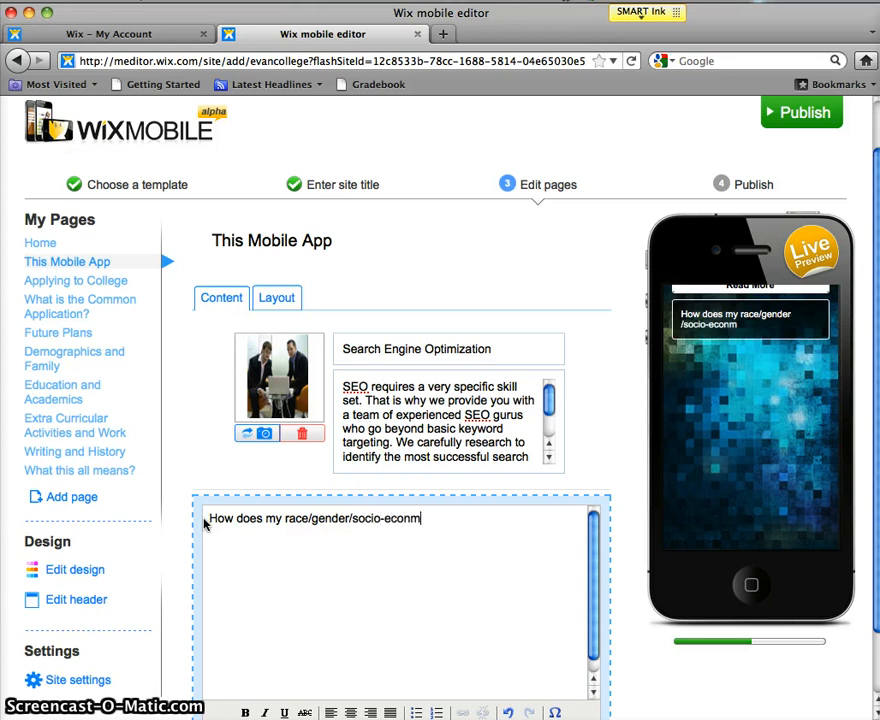
type("i")
key("BackSpace")
key("BackSpace")
type("omic statue")
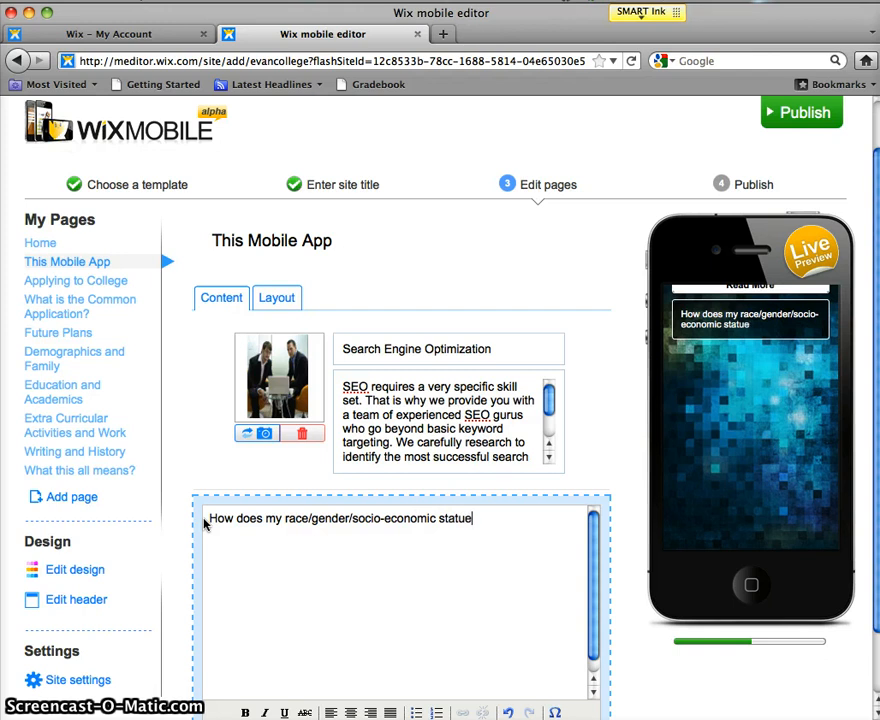
key("BackSpace")
type("s/cult")
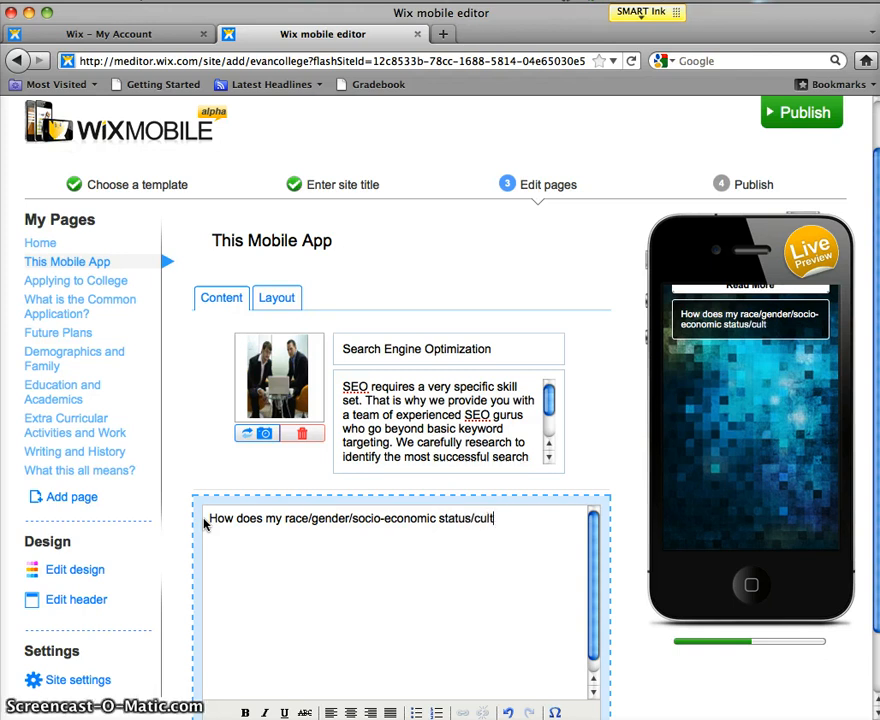
type("ural upbr")
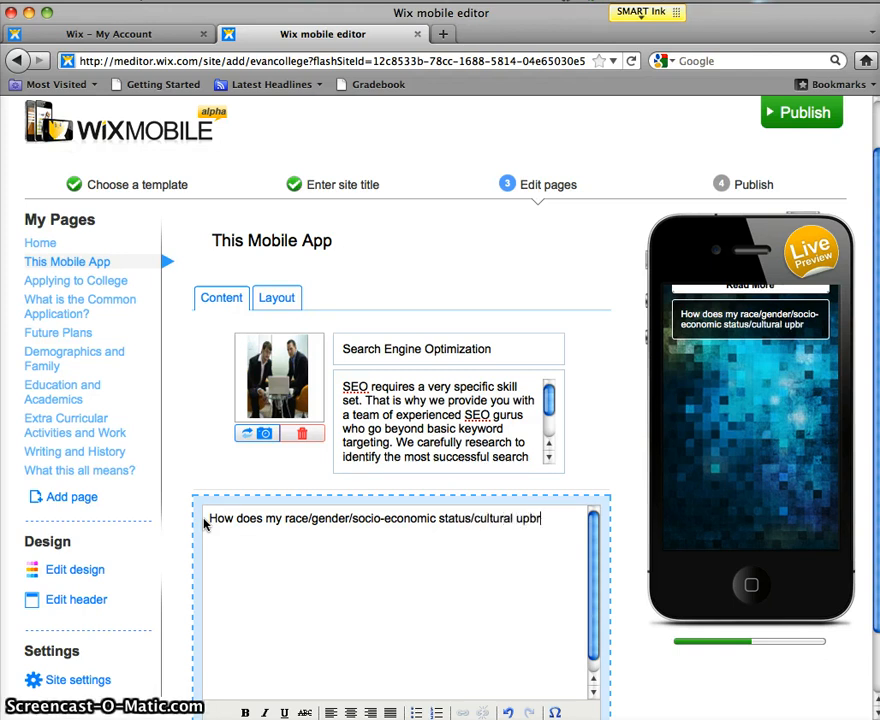
type("inging")
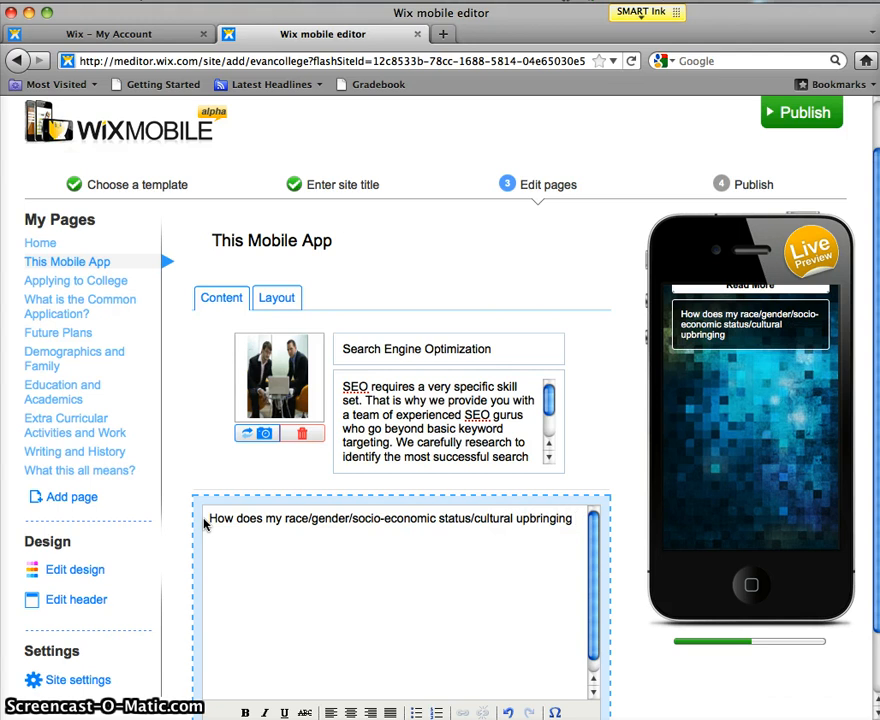
type(" affect my oppo")
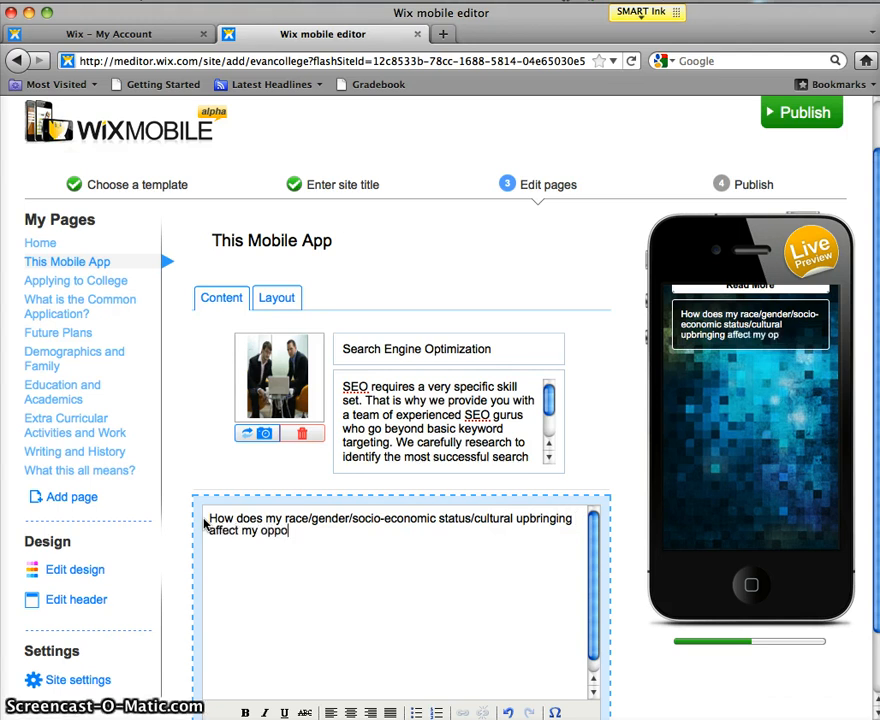
type("rtunities when")
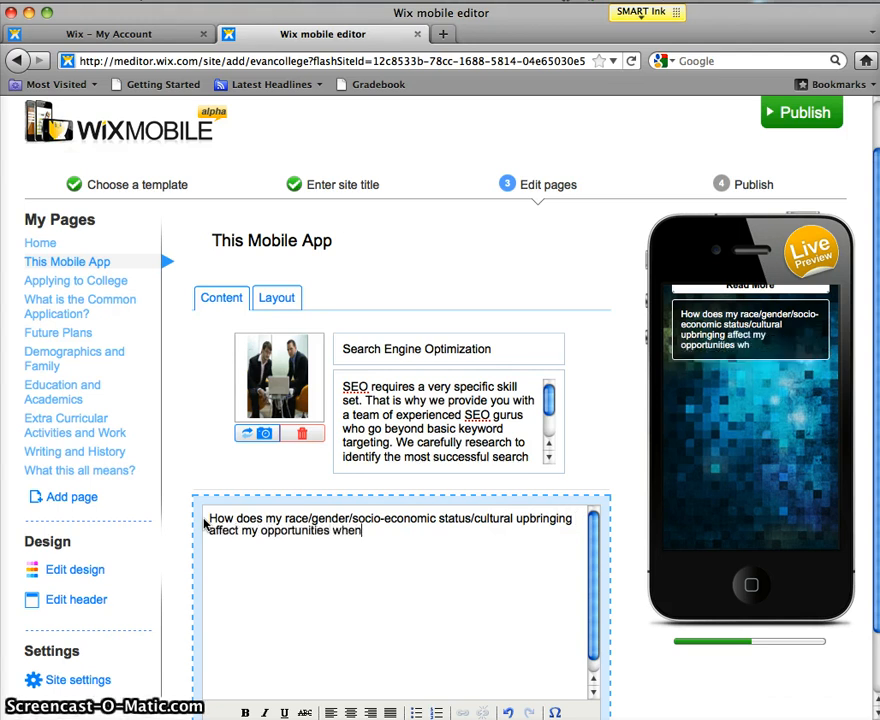
type(" applying to college")
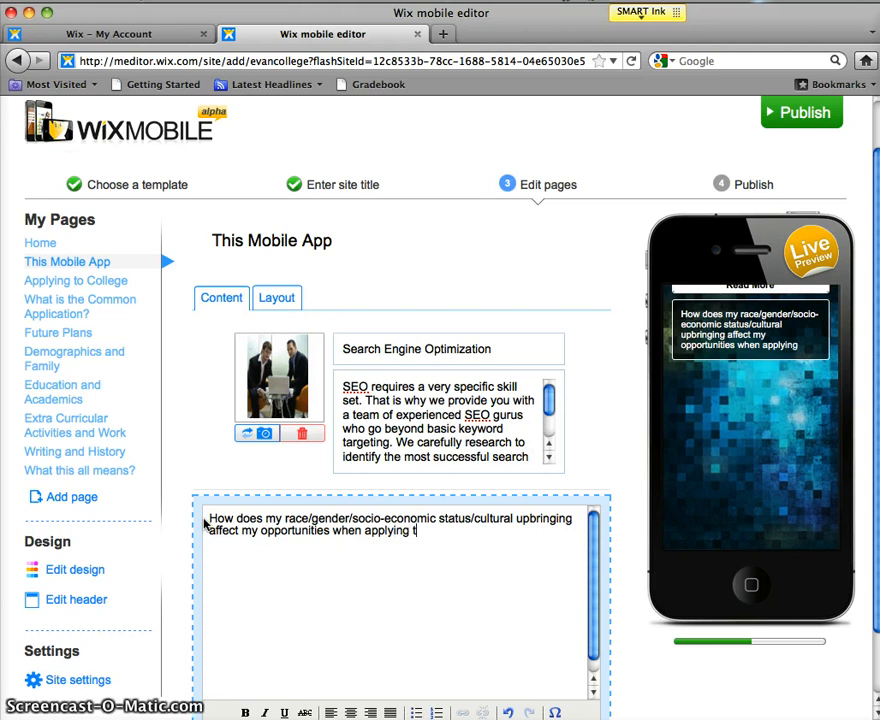